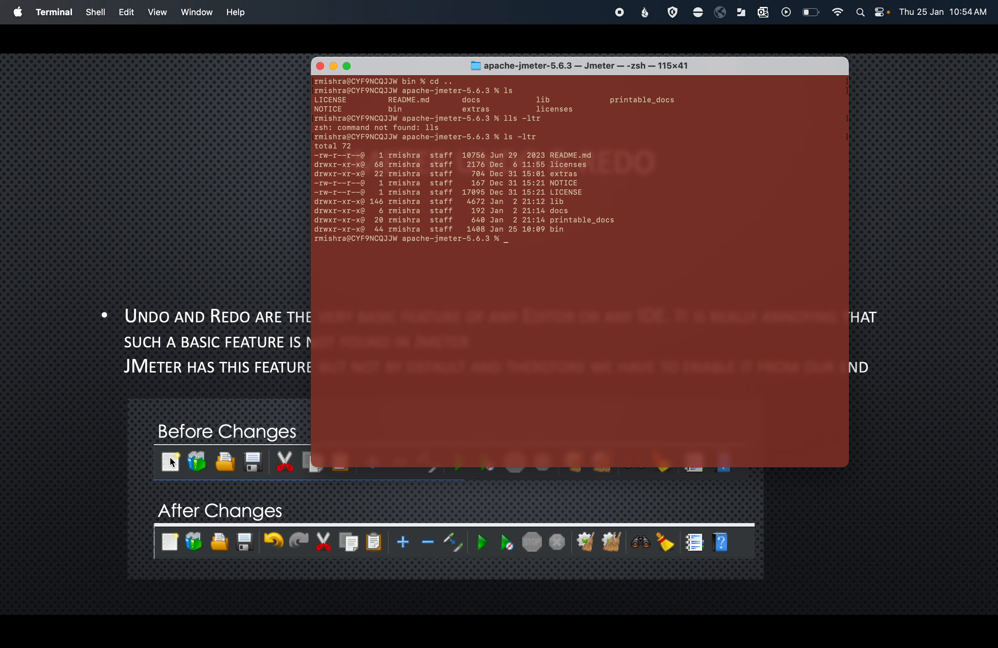
Step: Switch to Chrome, search for "plugin manager jmeter" in a new tab and open the JMeter Plugins Manager page on jmeter-plugins.org
key(super+Tab)
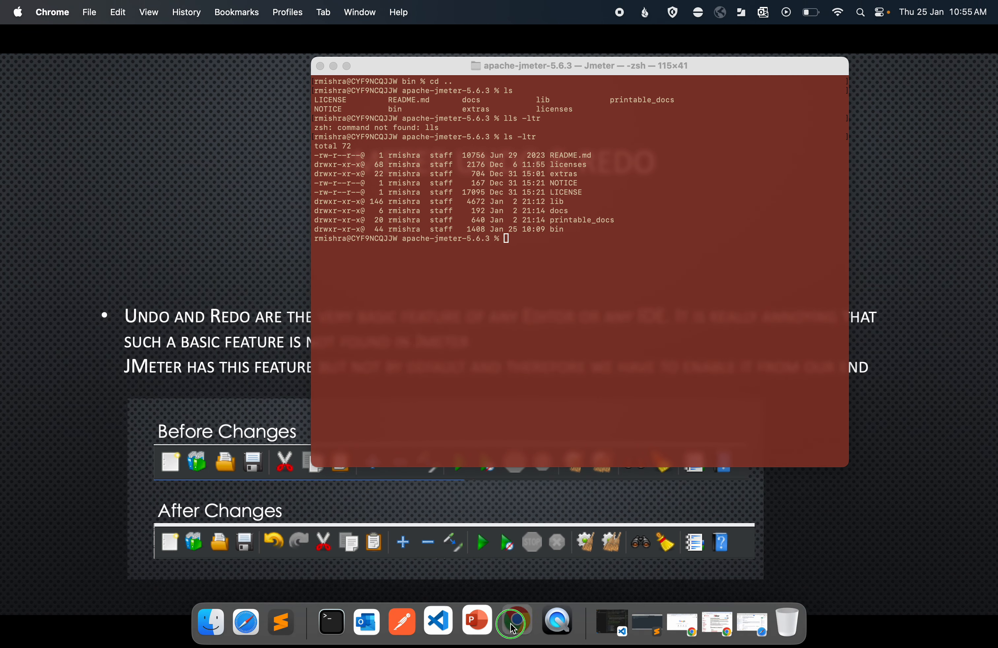
right_click(517, 622)
click(566, 450)
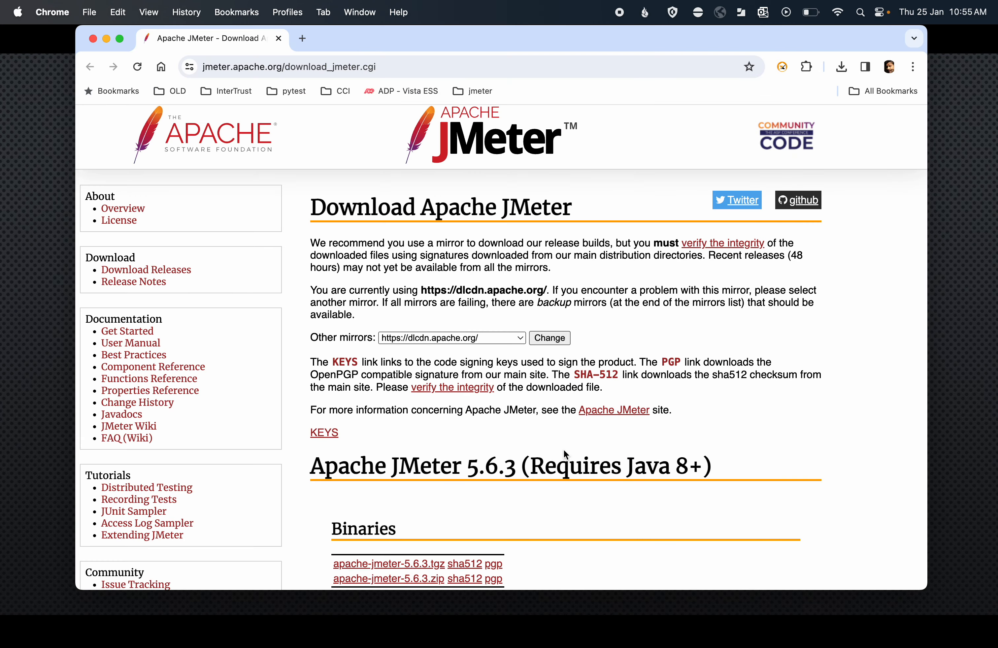
click(302, 38)
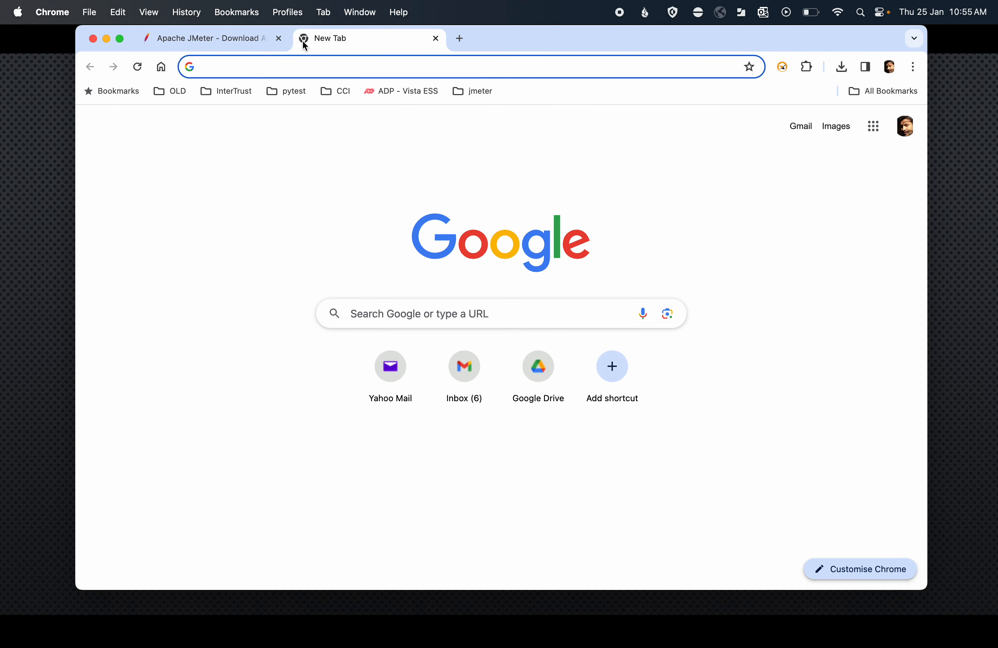
text(Plugin)
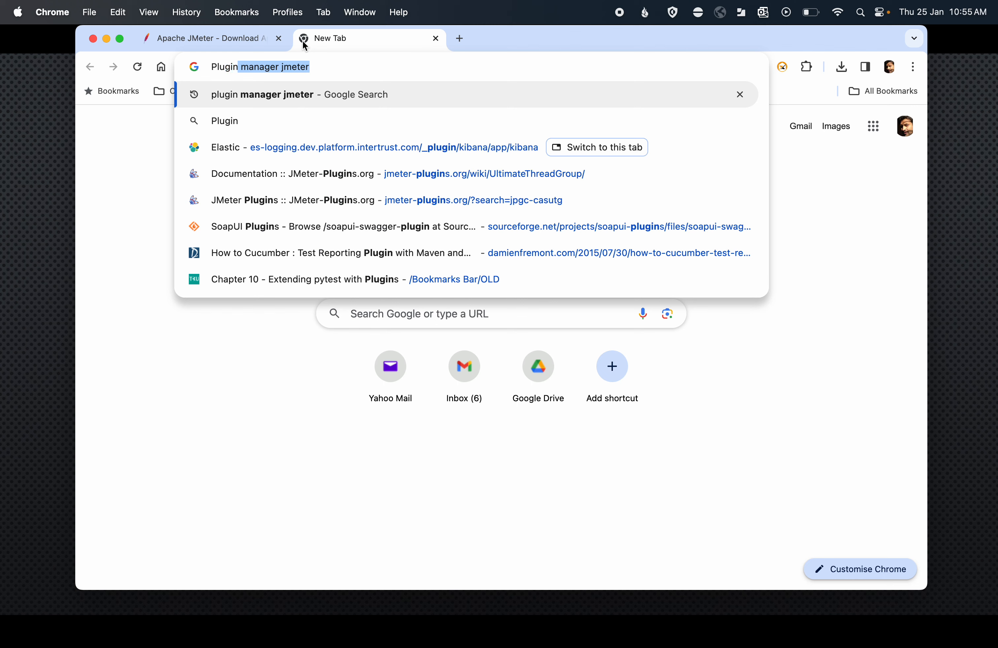
key(Return)
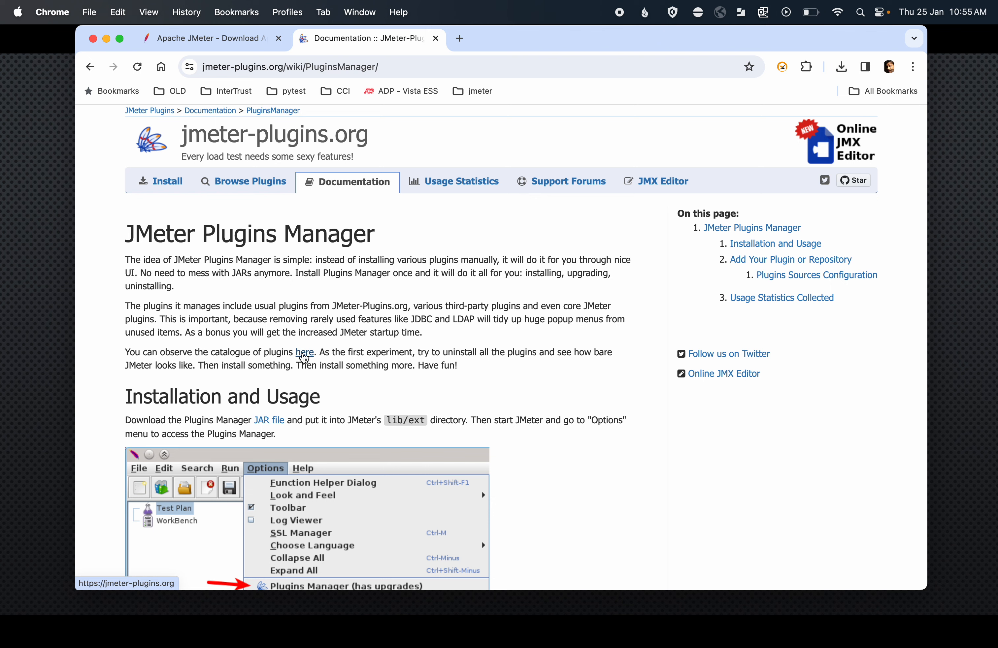
Step: Download plugins-manager.jar from the jmeter-plugins.org Install page and show the downloaded file in its Finder folder
click(163, 184)
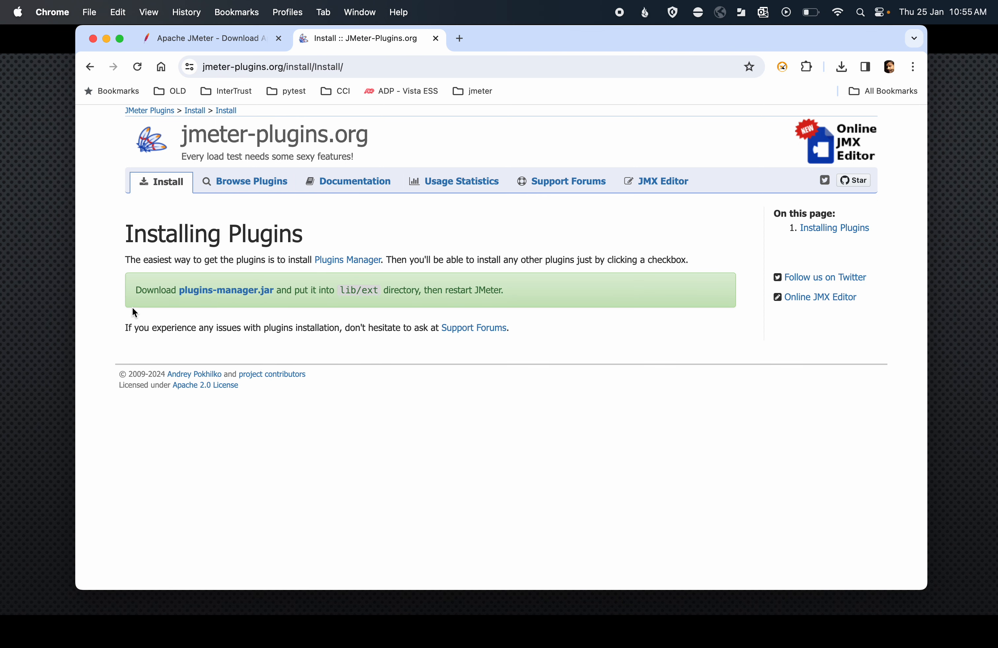
click(210, 296)
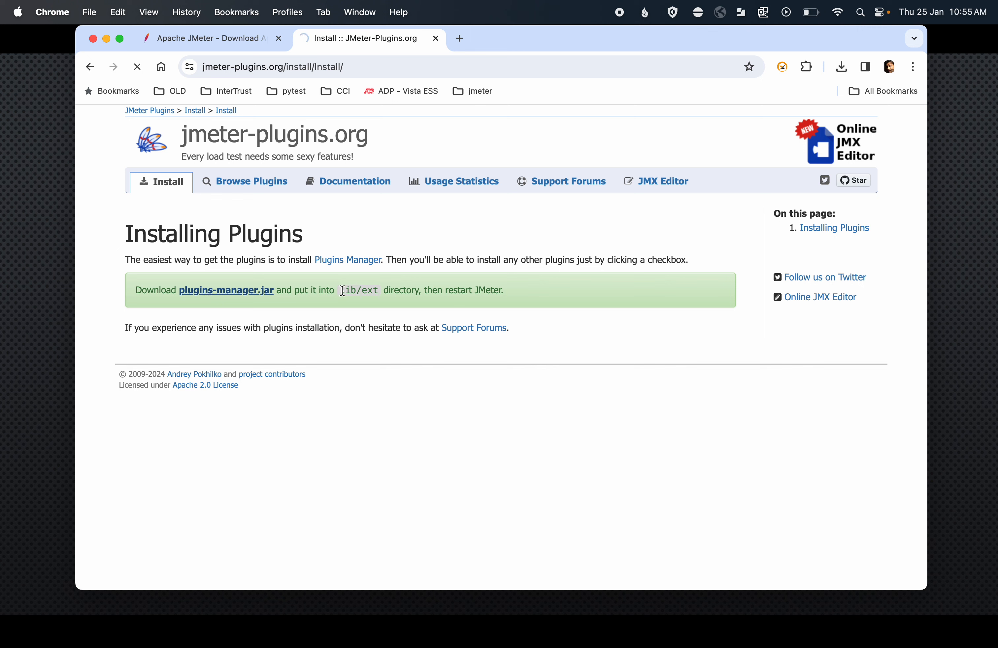
click(842, 70)
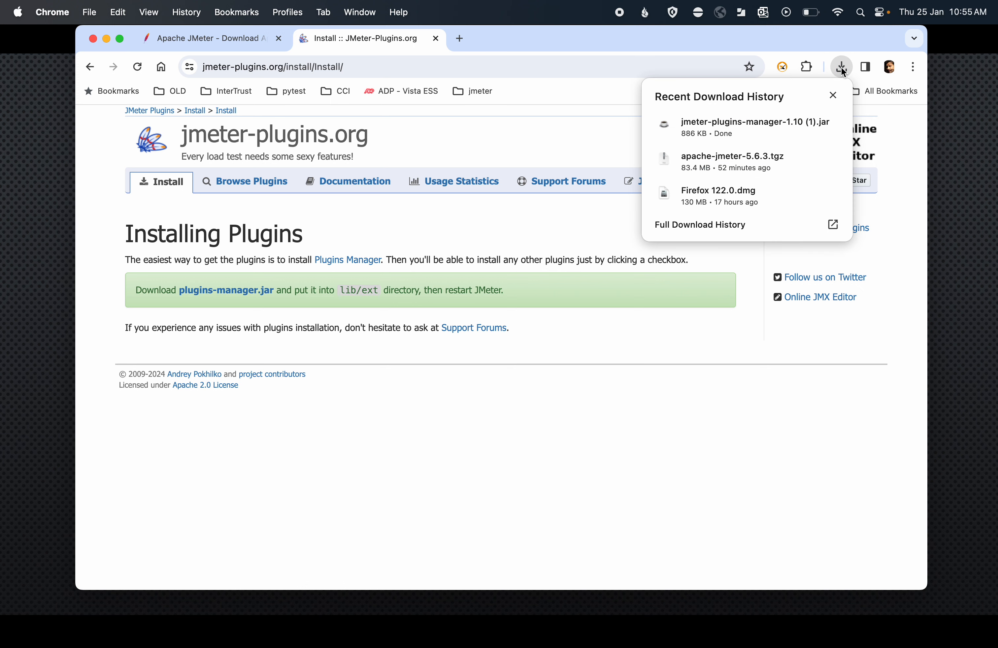
click(807, 125)
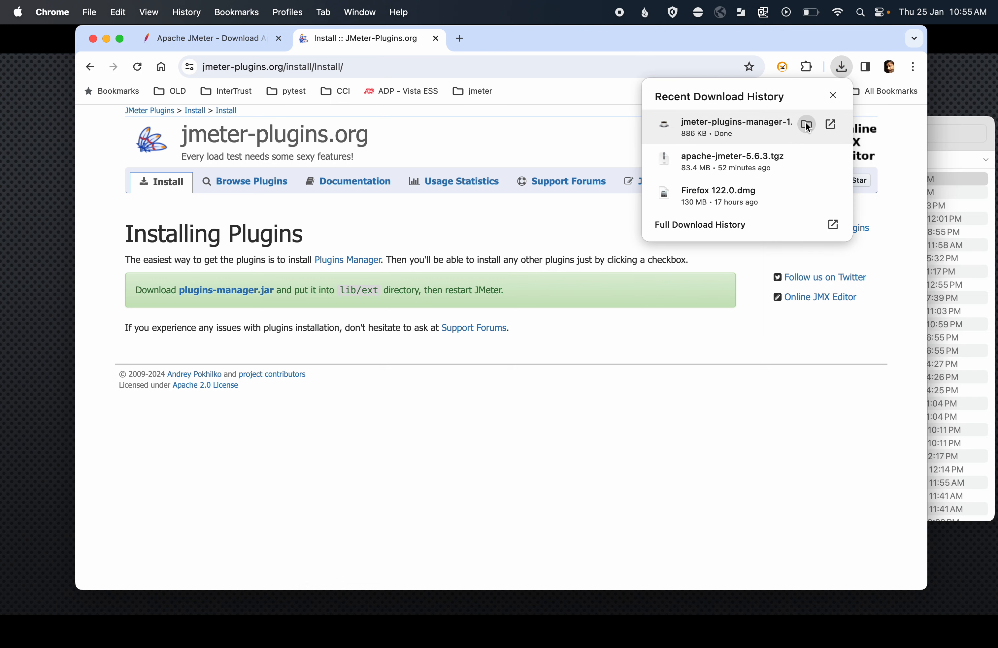
click(971, 219)
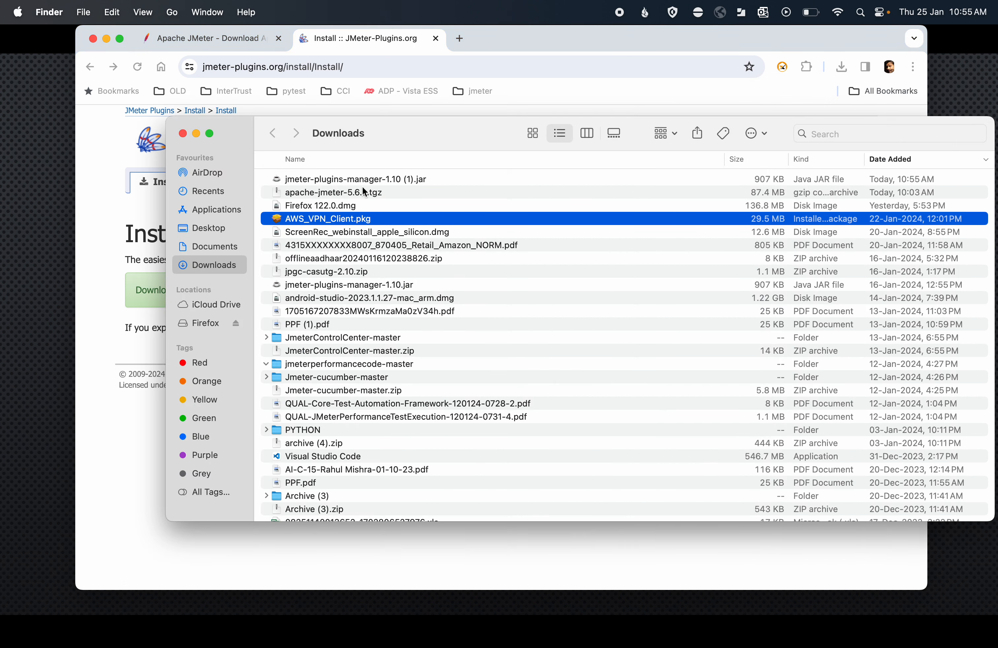
Step: Copy the downloaded jmeter-plugins-manager-1.10 (1).jar file from the Downloads folder
click(357, 179)
right_click(356, 179)
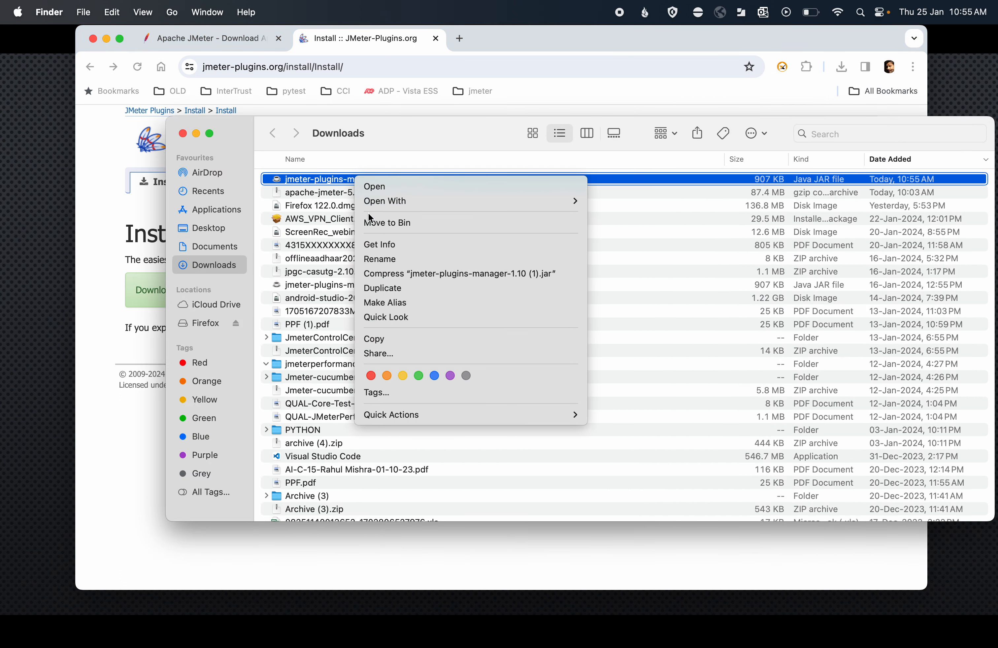
click(307, 185)
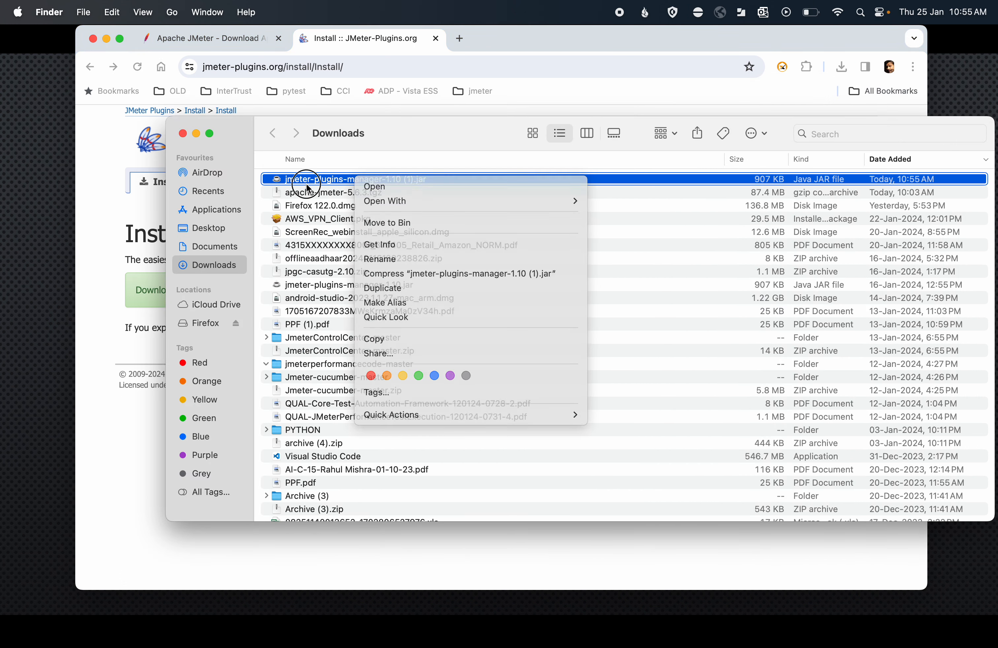
right_click(315, 179)
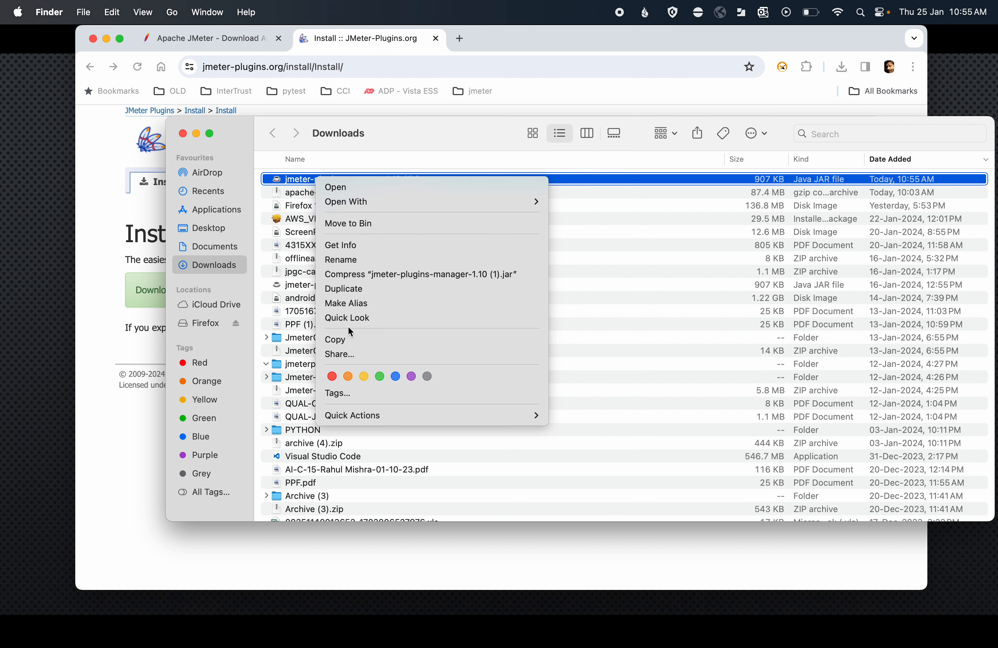
click(346, 339)
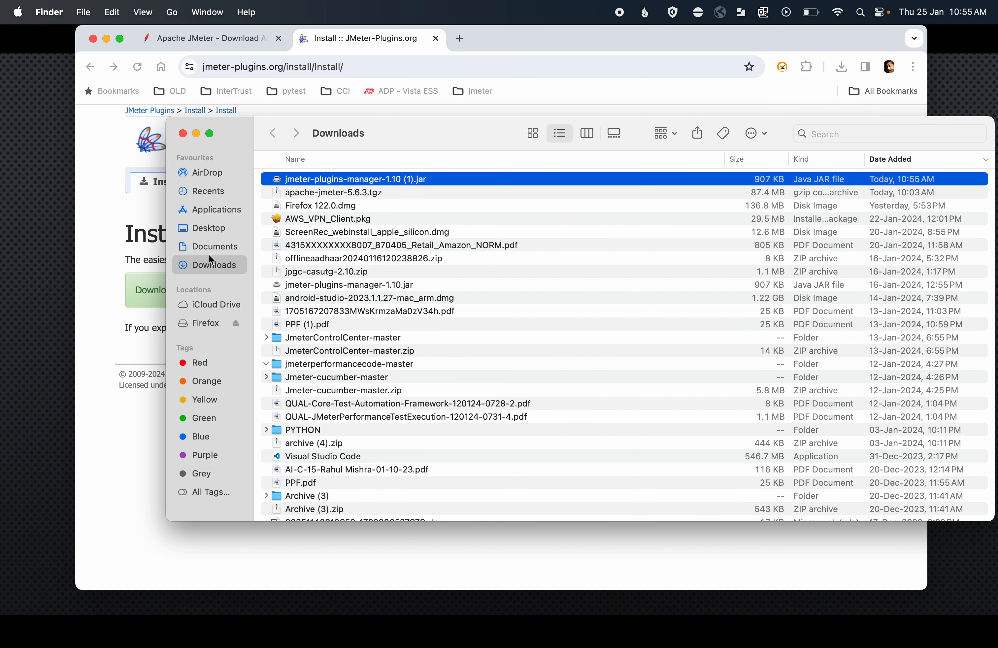
Step: Open the apache-jmeter-5.6.3 folder inside Documents/session and show it in column view
click(208, 246)
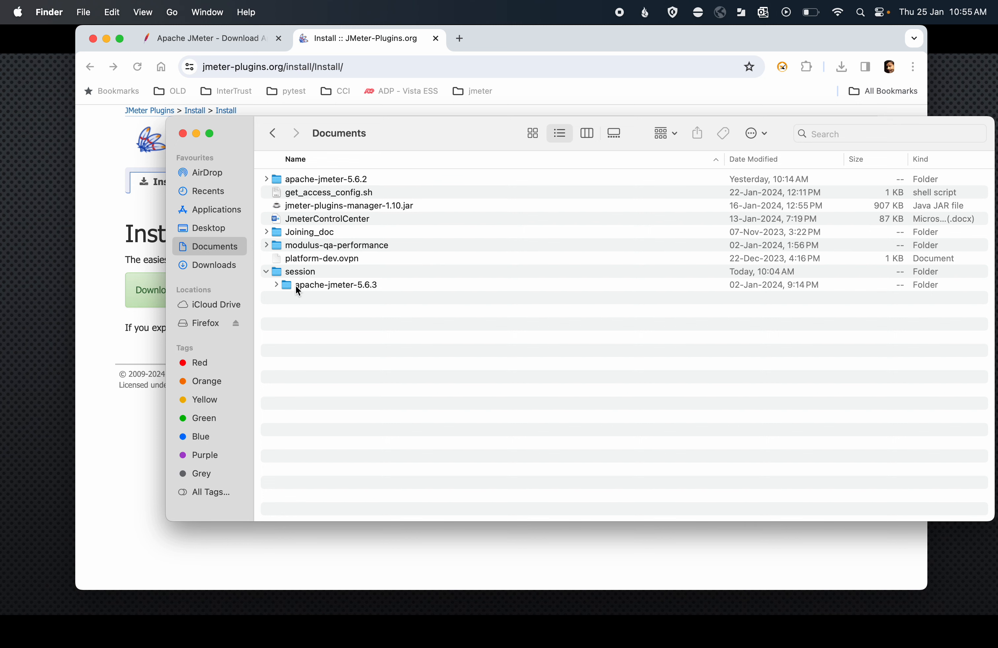
click(298, 291)
click(276, 285)
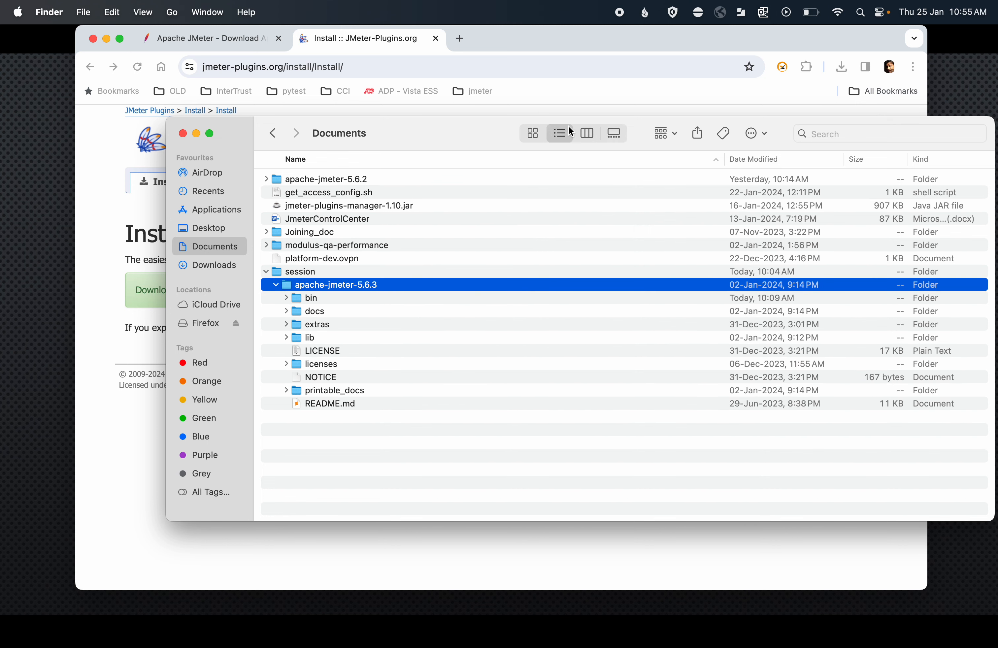
click(587, 133)
click(293, 265)
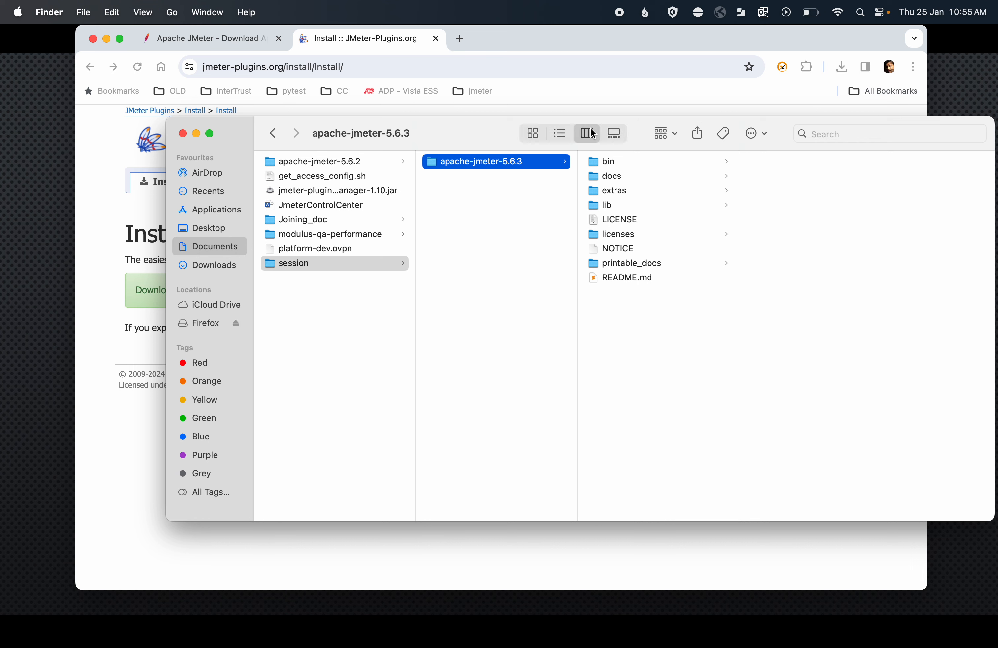
click(414, 203)
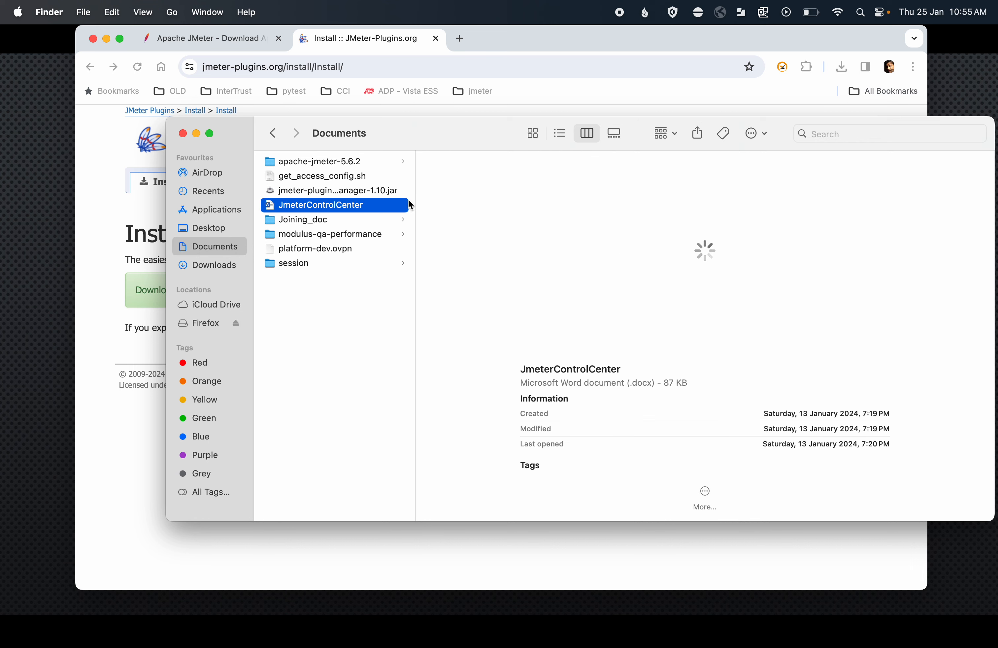
click(286, 264)
click(475, 165)
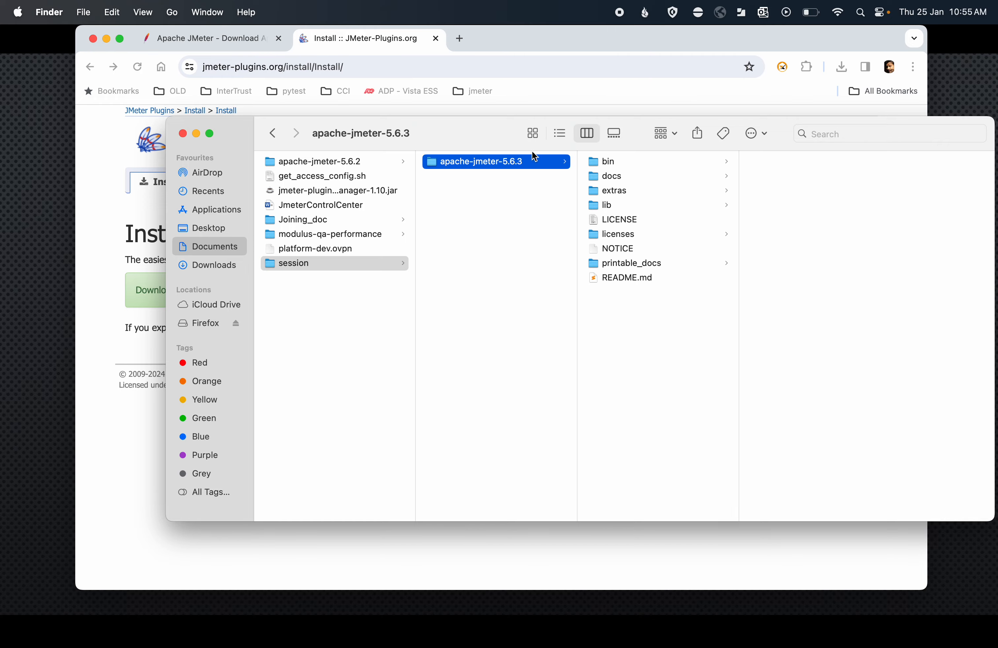
Step: Paste the copied plugins manager JAR into the lib/ext folder of apache-jmeter-5.6.3
click(608, 206)
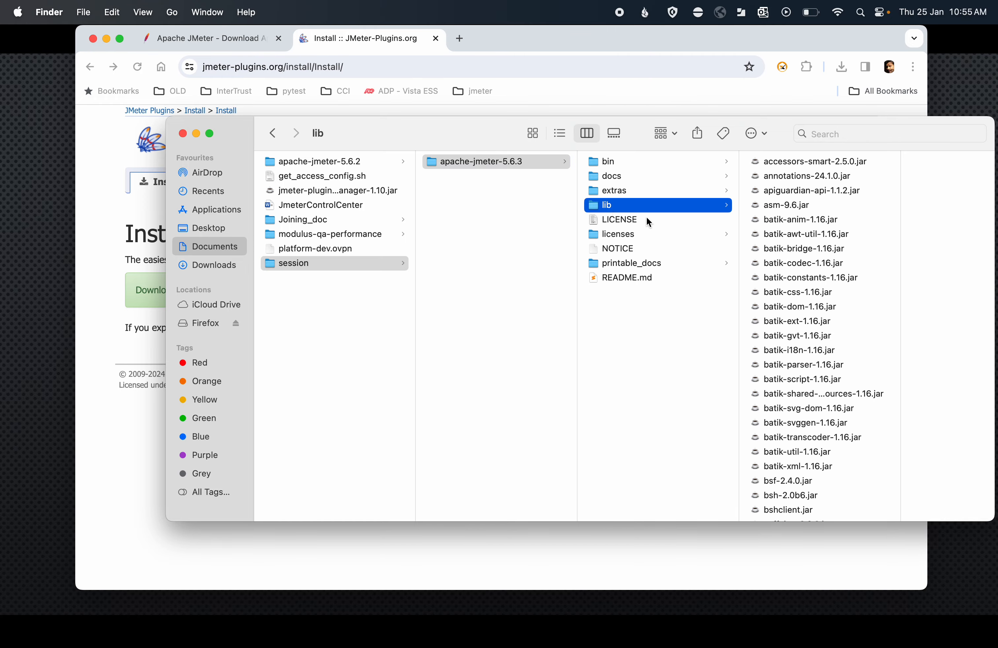
scroll(783, 347, down, 10)
scroll(784, 347, down, 15)
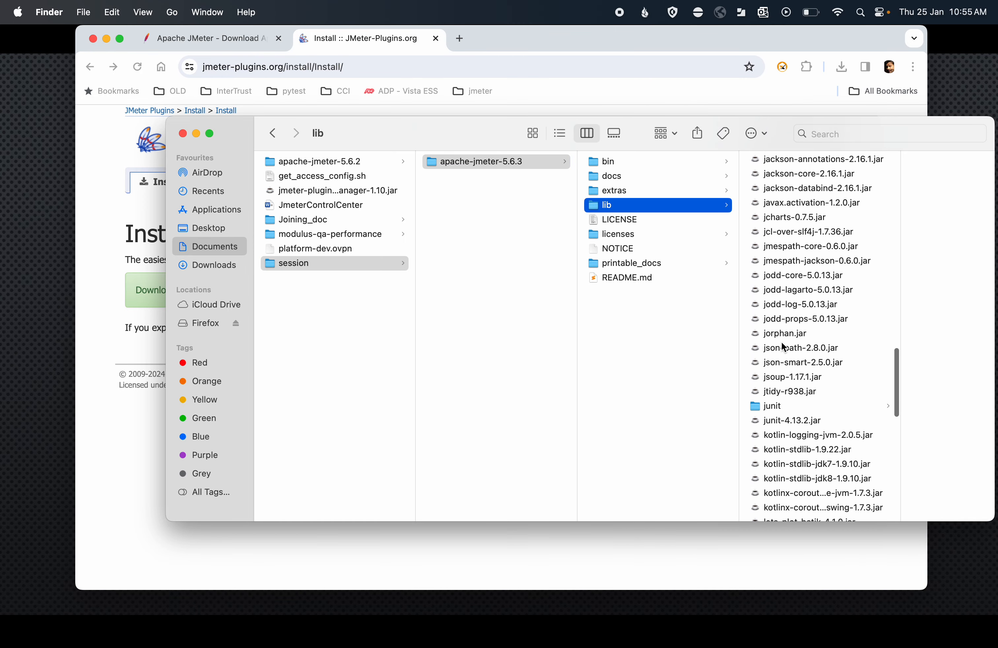
scroll(784, 348, up, 5)
scroll(783, 347, up, 5)
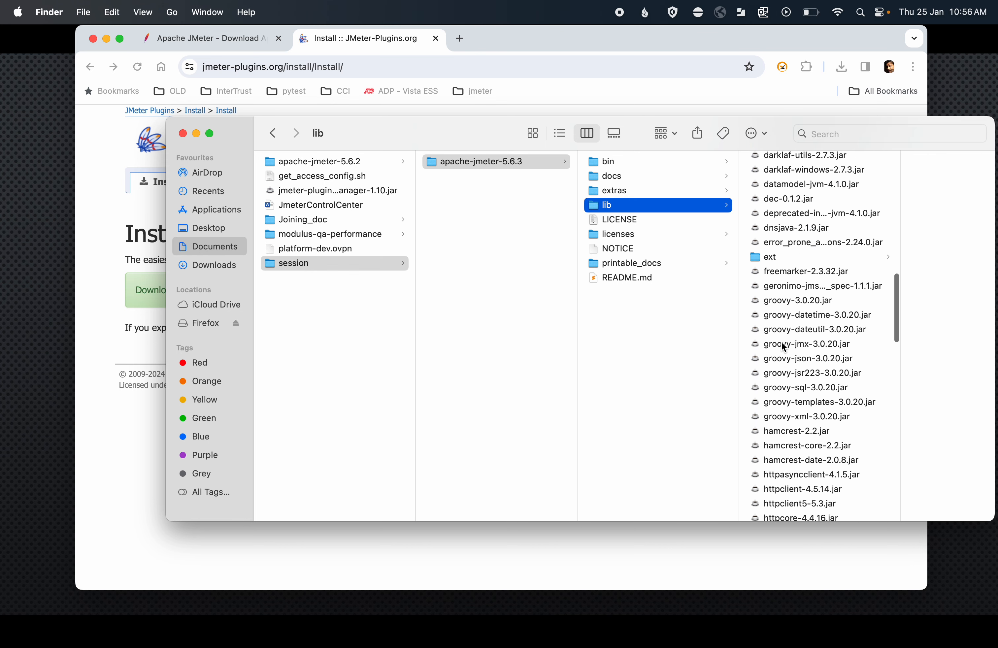
click(769, 273)
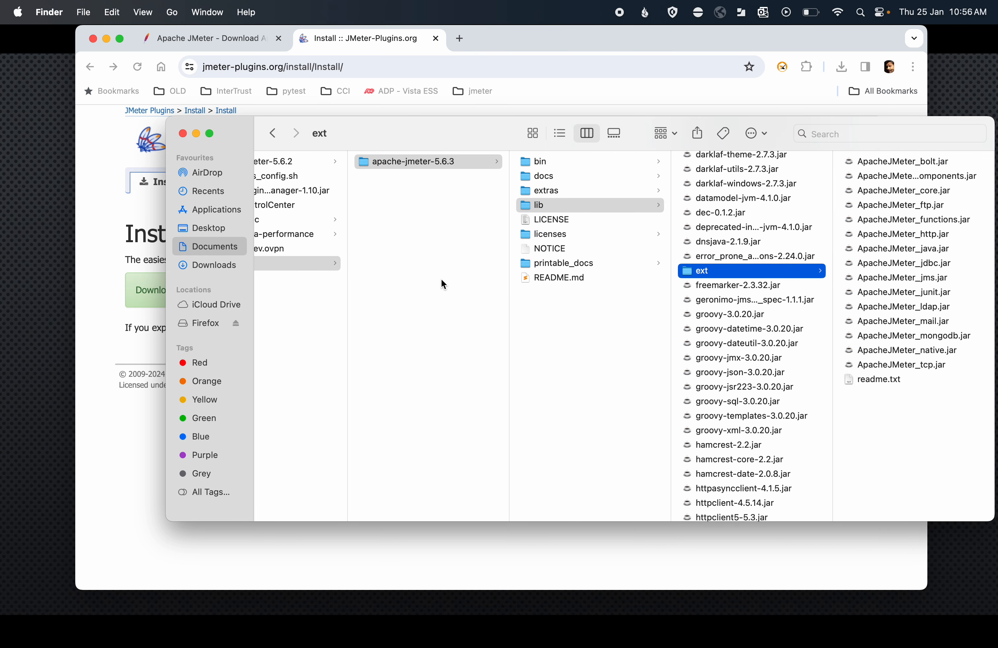
right_click(874, 425)
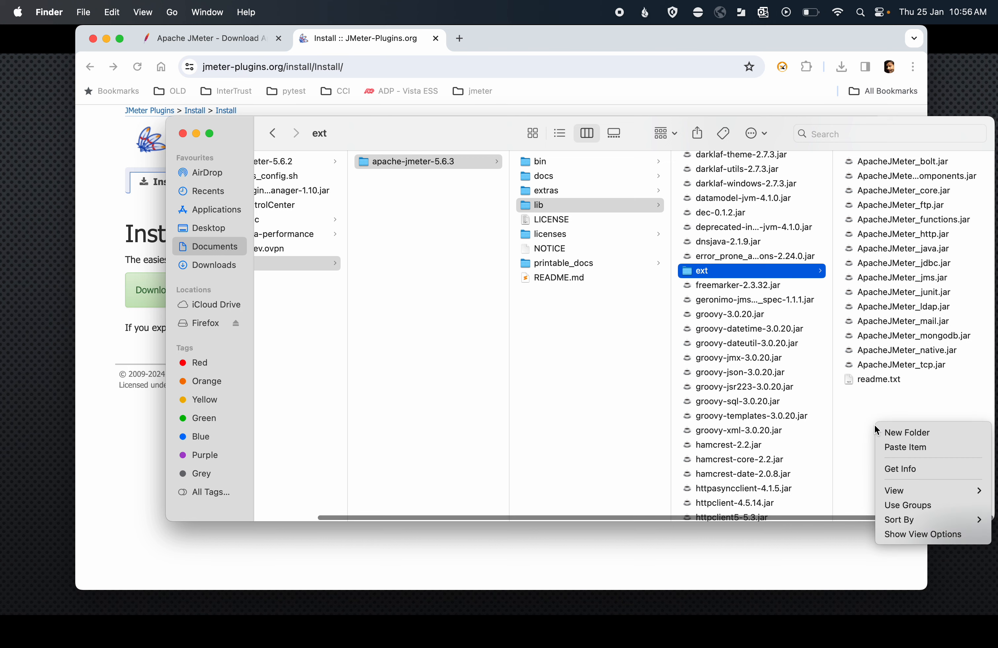
click(911, 448)
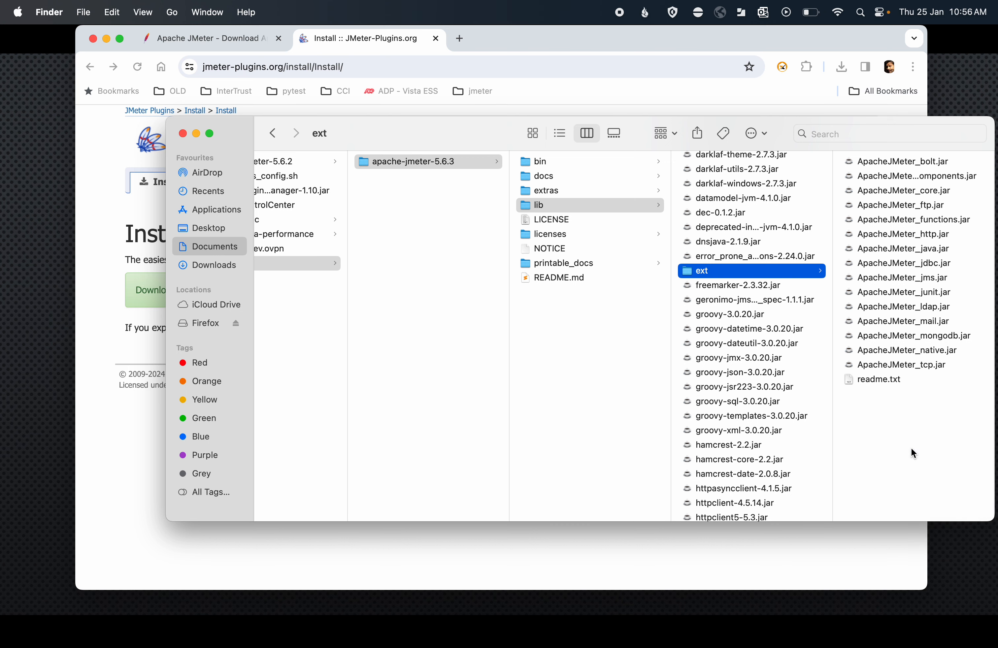
click(916, 381)
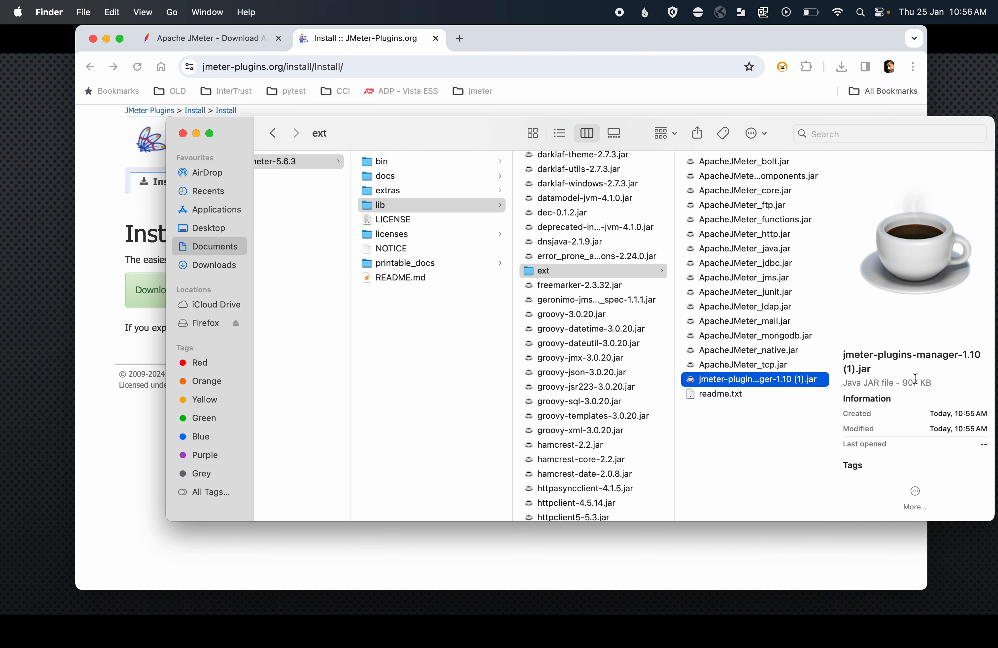
Step: Rename the pasted JAR in the ext folder to jmeter-plugins-manager-1.10.jar
right_click(772, 380)
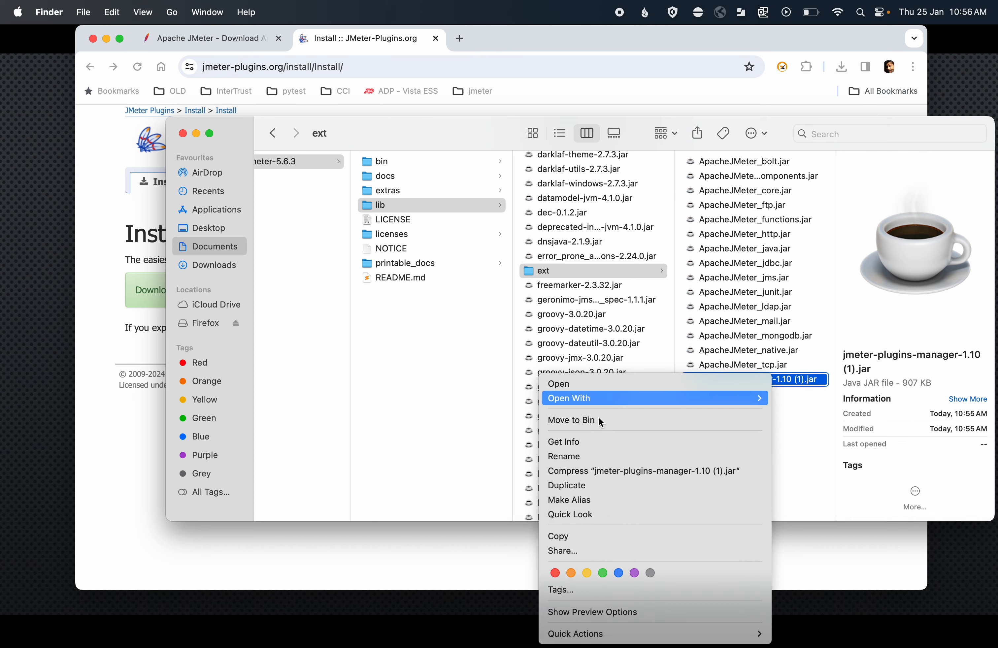
click(577, 459)
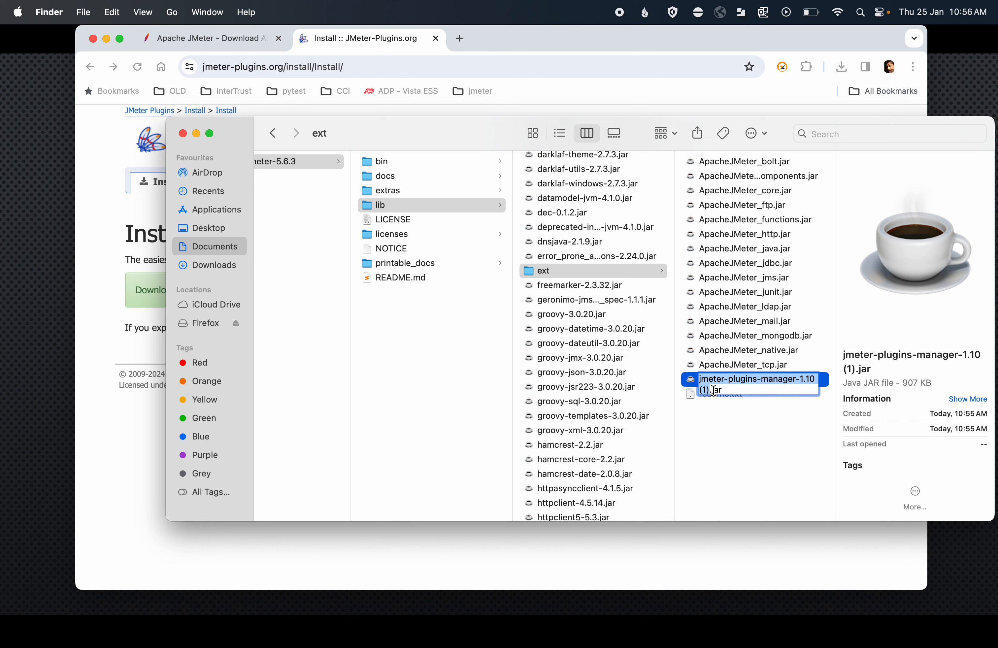
click(710, 390)
key(BackSpace)
key(BackSpace)
key(BackSpace)
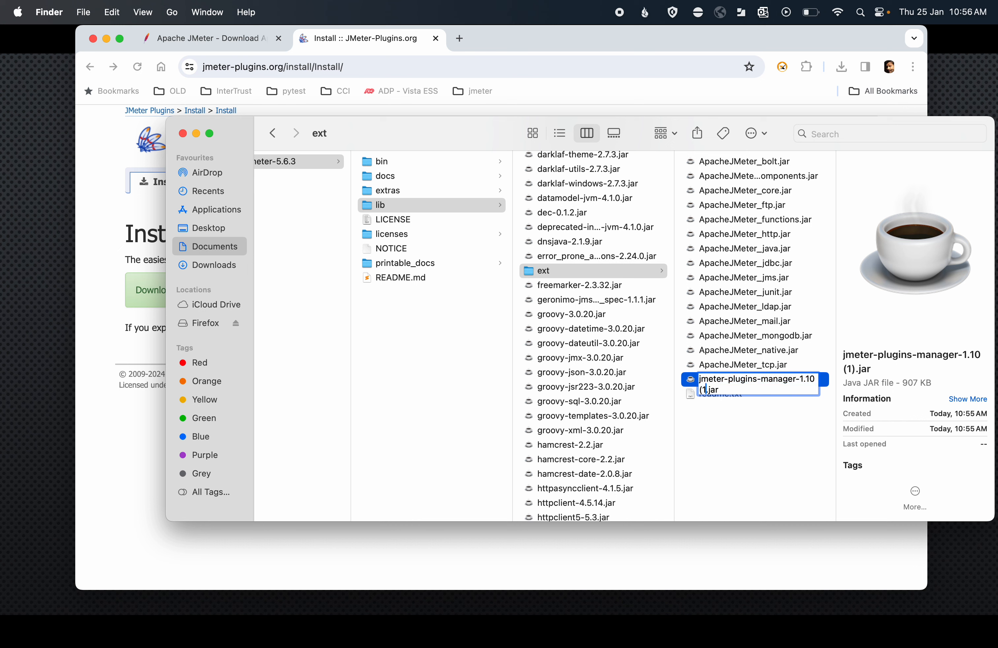
key(BackSpace)
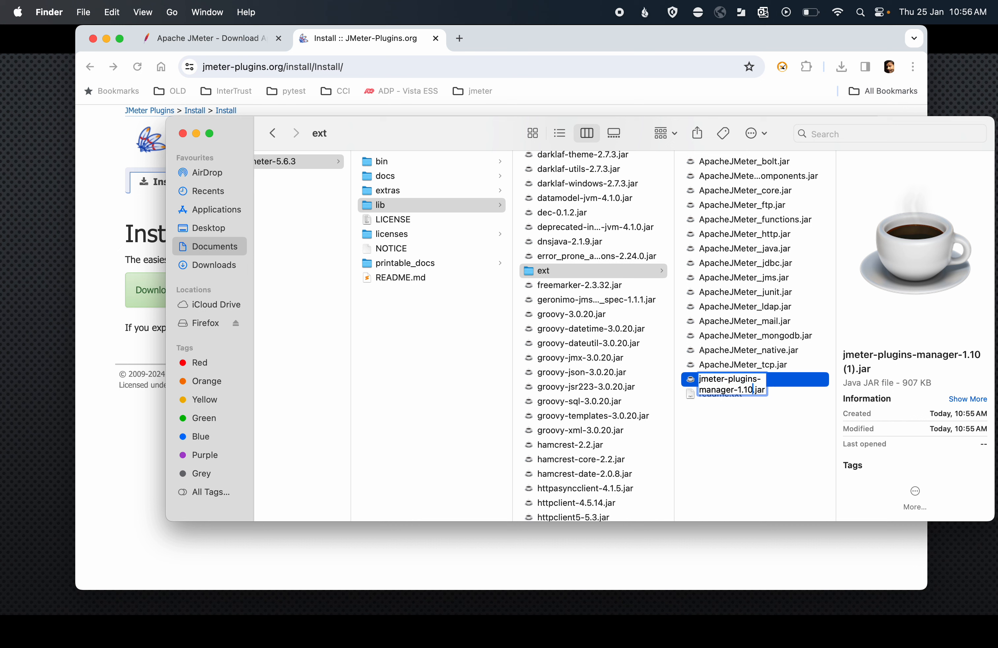
click(735, 456)
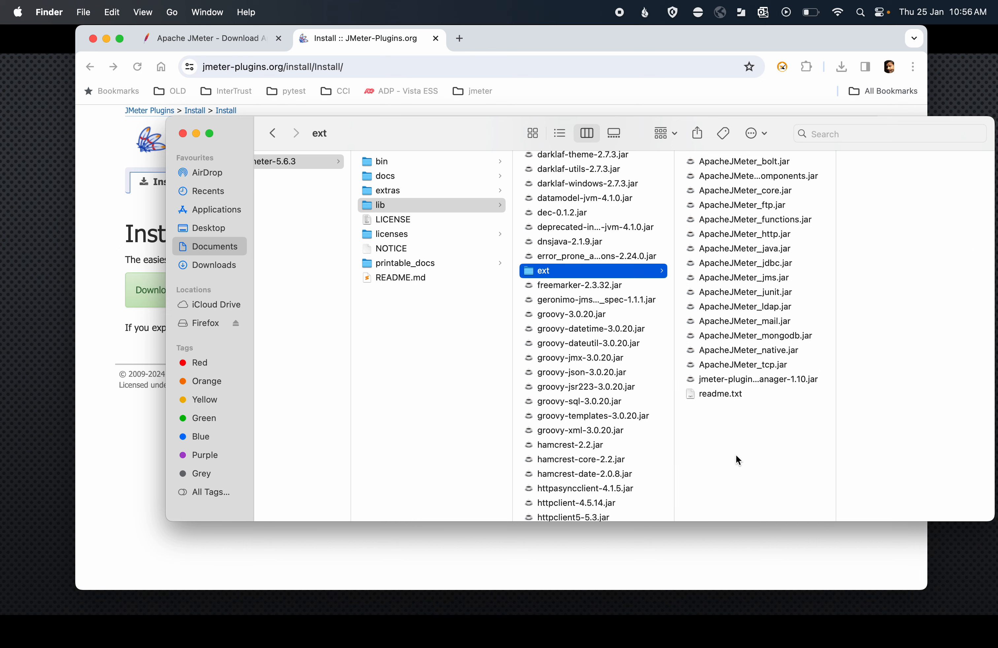
click(745, 381)
Step: Switch to Terminal, change into the bin directory and launch JMeter with ./jmeter.sh
mouse_move(433, 607)
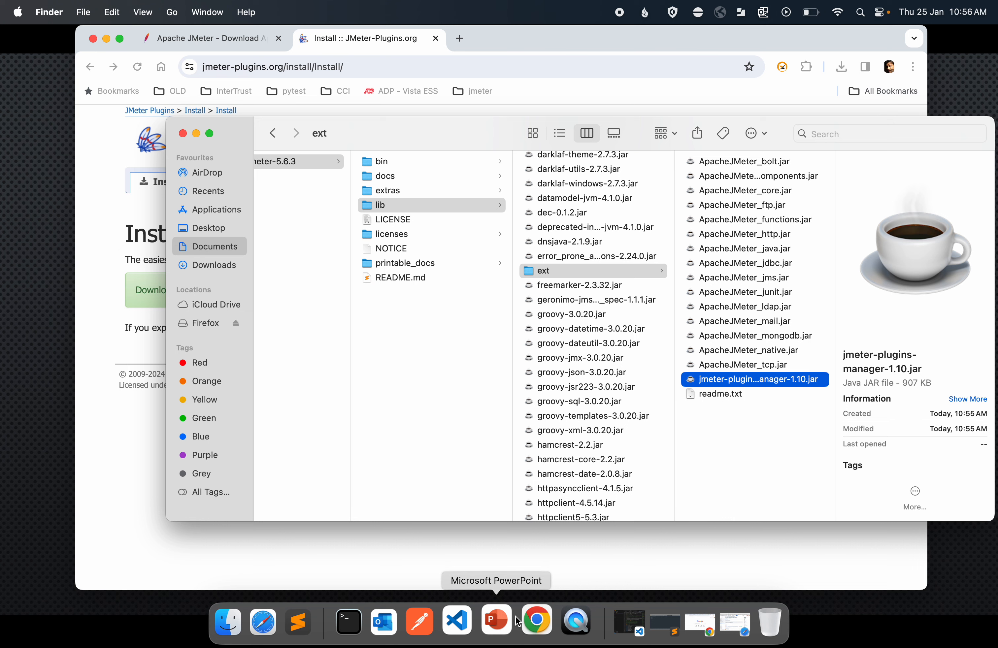
click(358, 622)
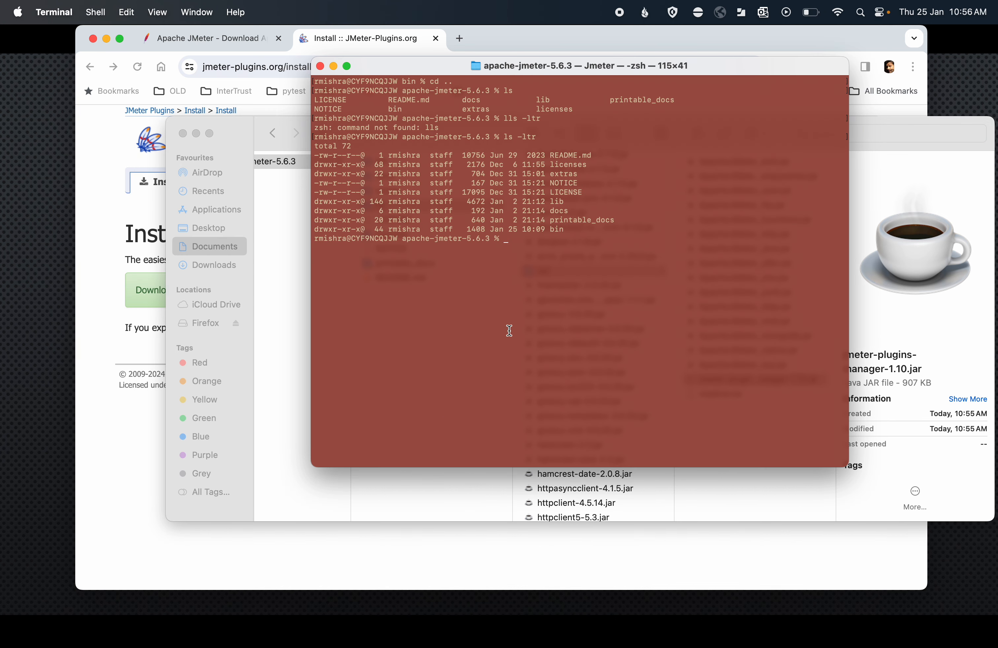
text(cd bin)
key(Return)
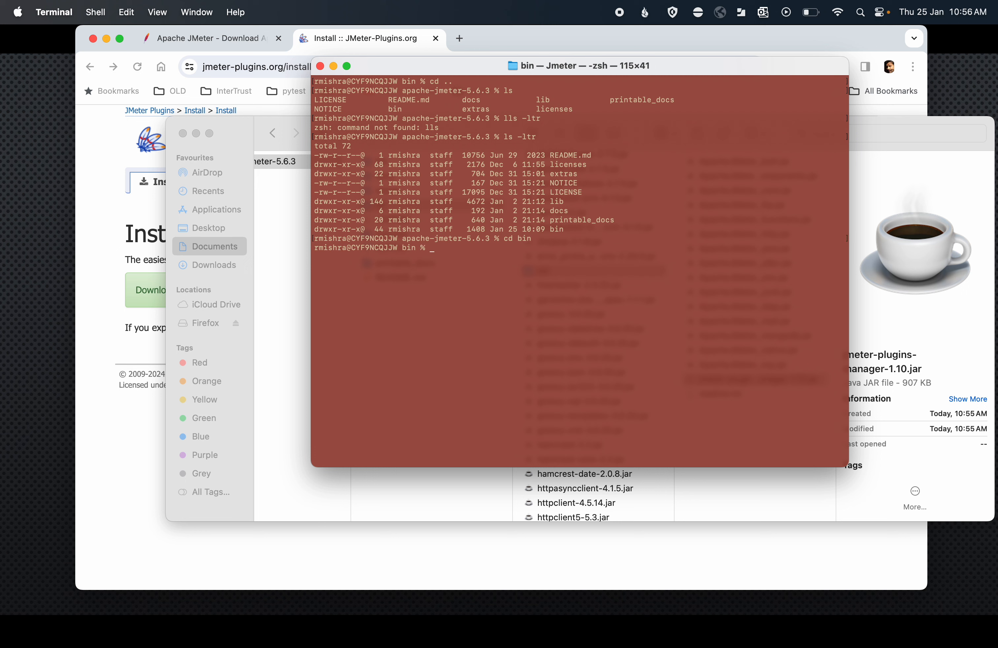
text(./jmeter.sh)
key(Return)
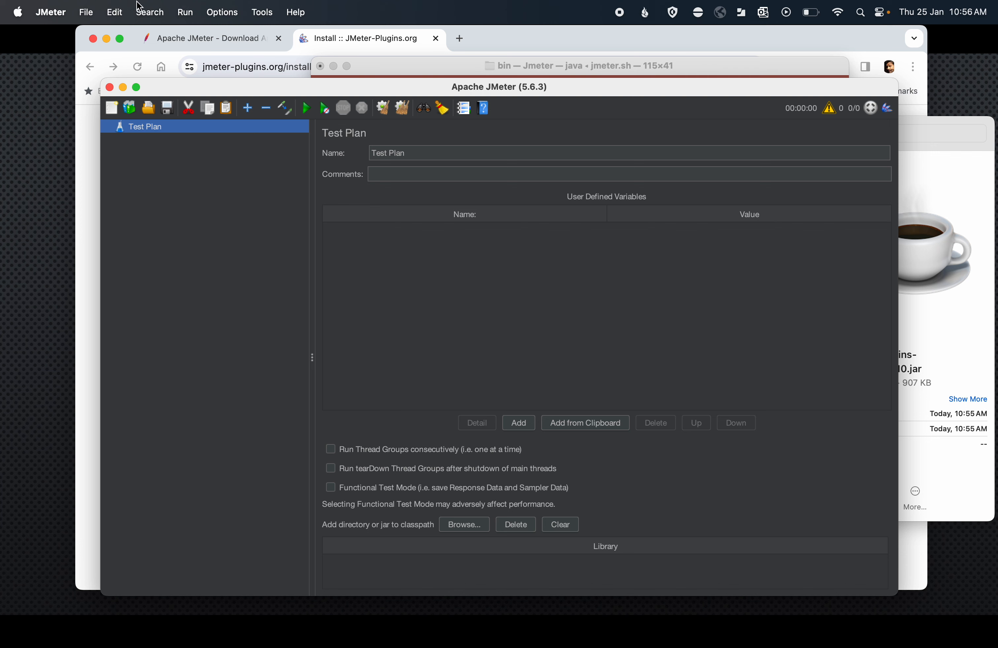
Step: Open the Plugins Manager in JMeter
click(148, 14)
mouse_move(86, 18)
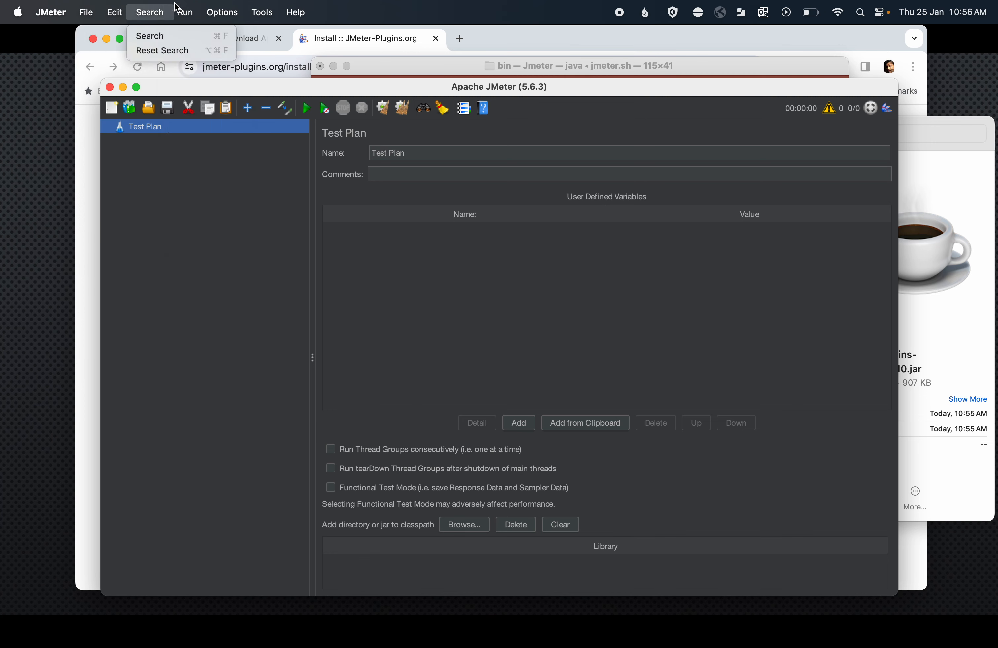
mouse_move(222, 12)
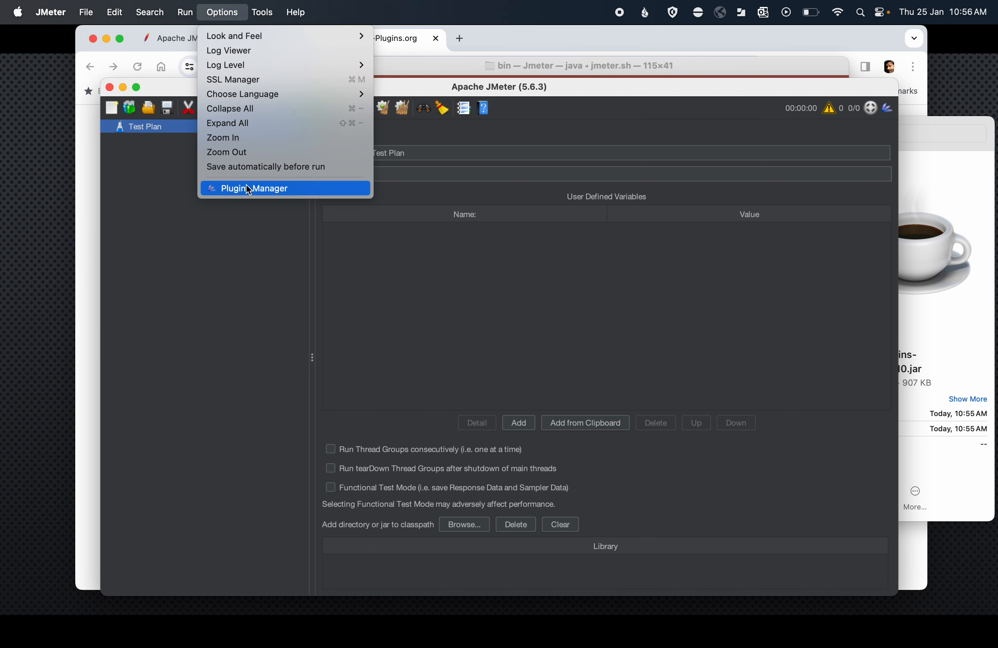
click(261, 189)
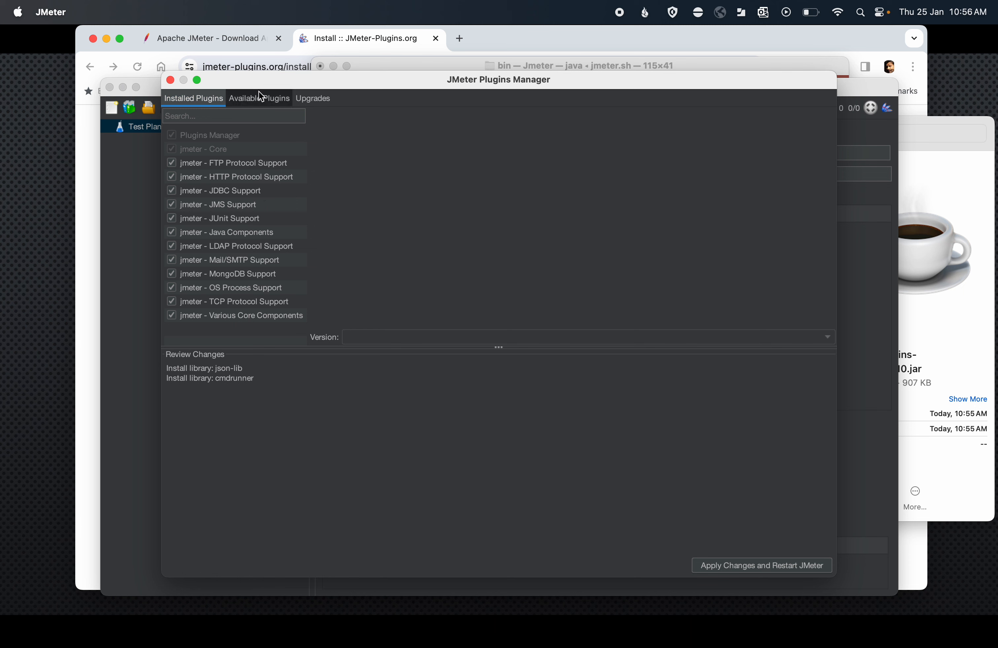
Step: Look through the available plugins and the upgrades in the Plugins Manager, and close it
click(251, 98)
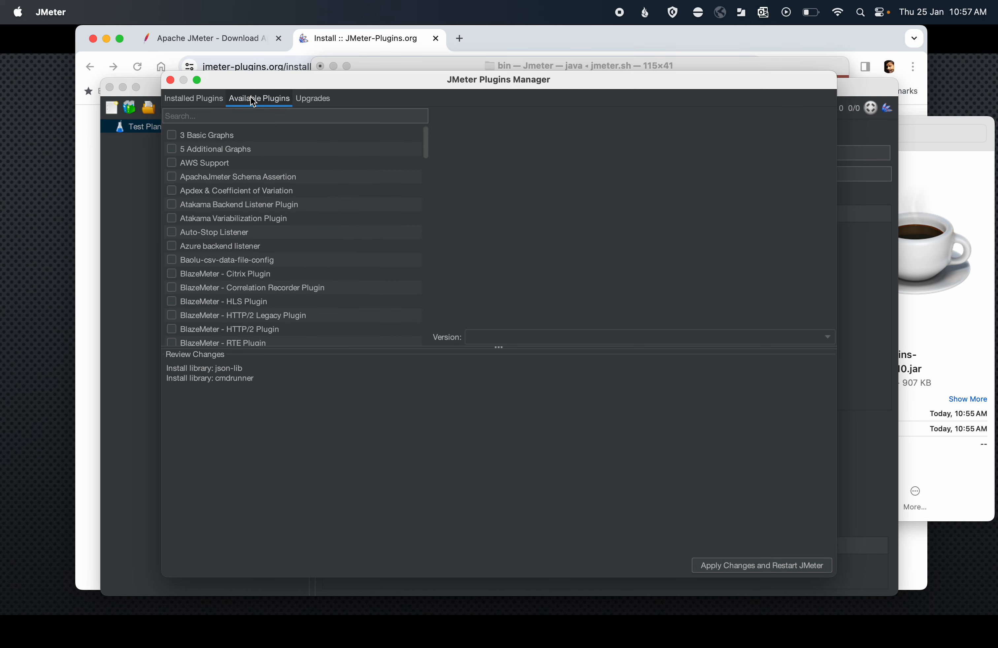
scroll(233, 288, down, 20)
scroll(233, 288, up, 20)
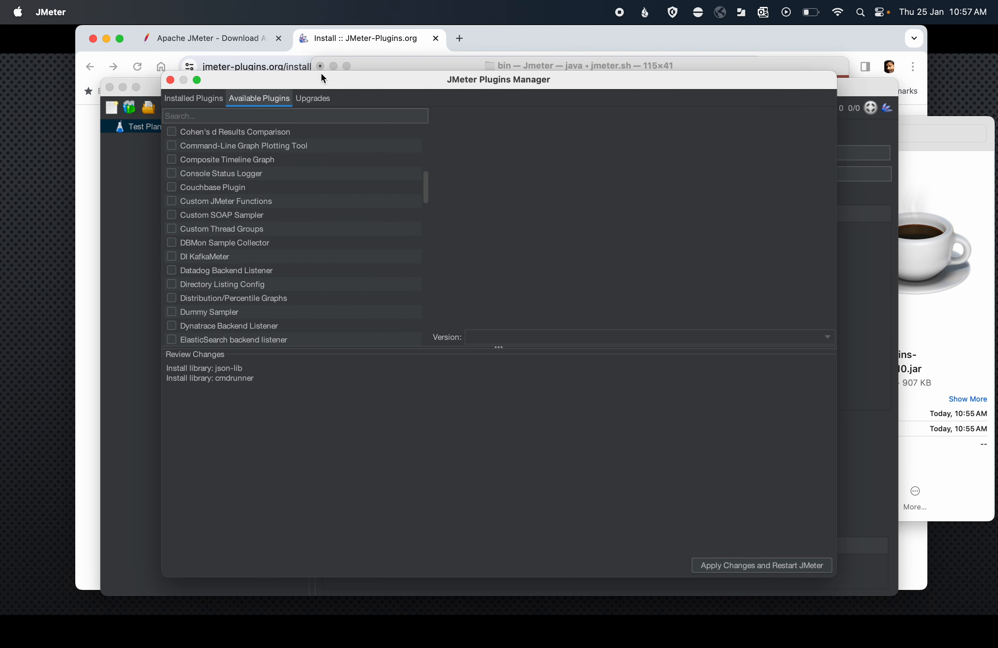
click(313, 98)
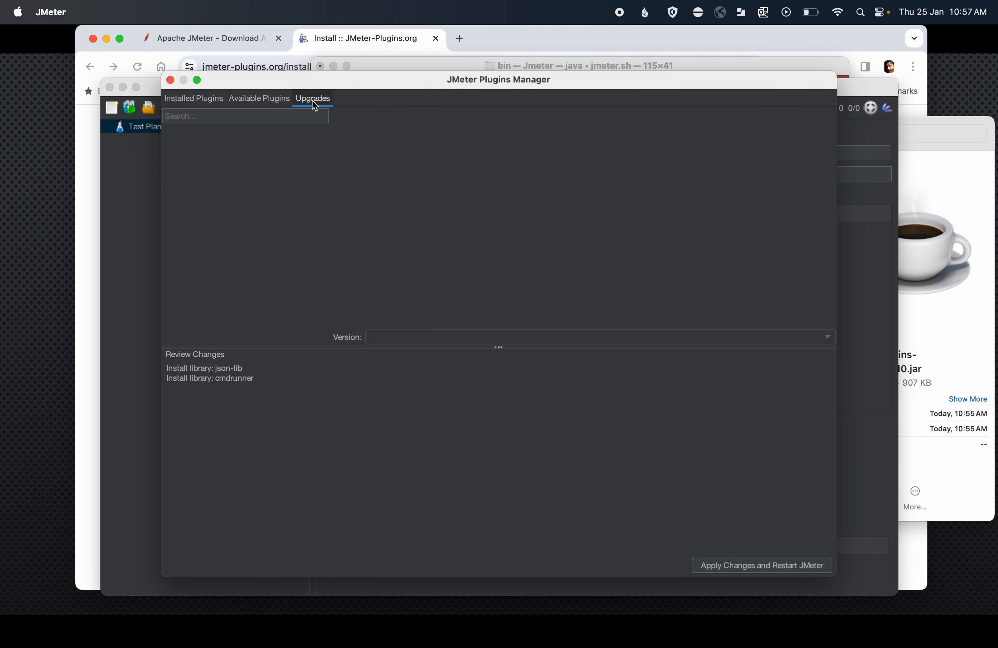
click(171, 80)
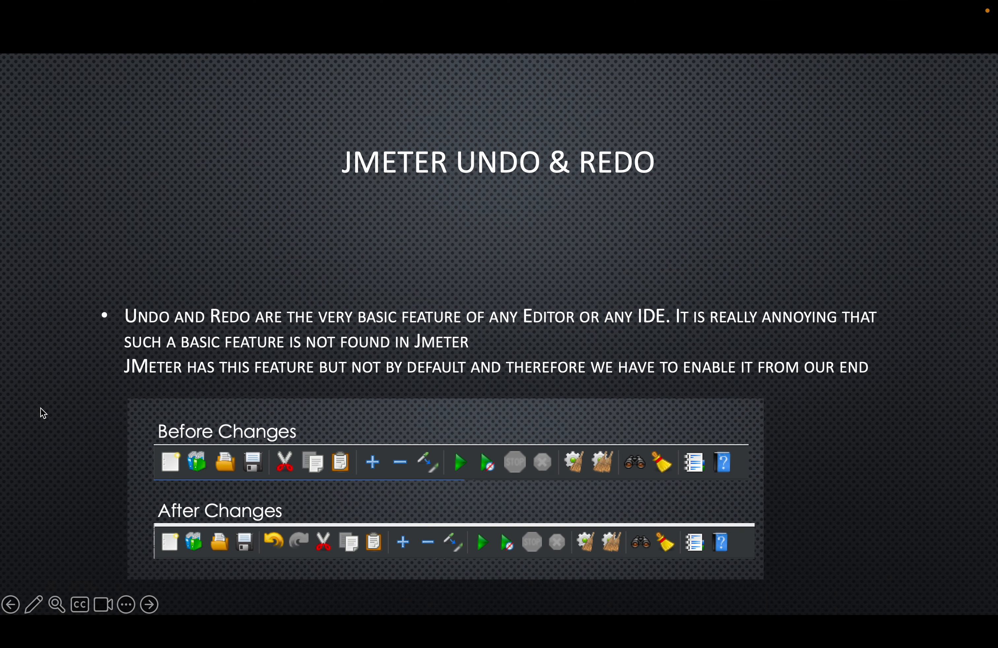
key(Right)
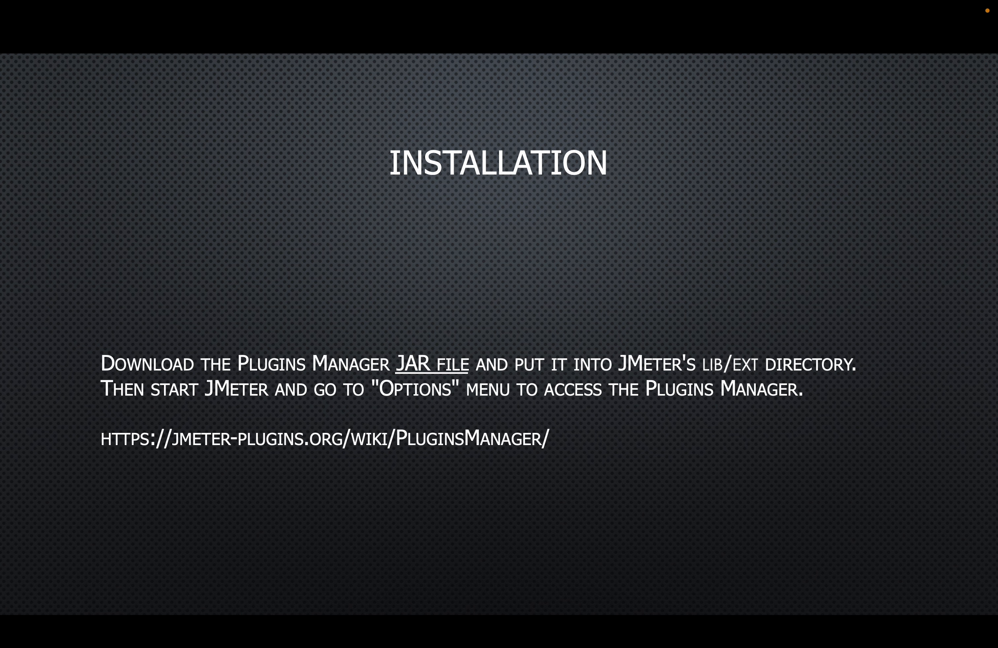
key(Left)
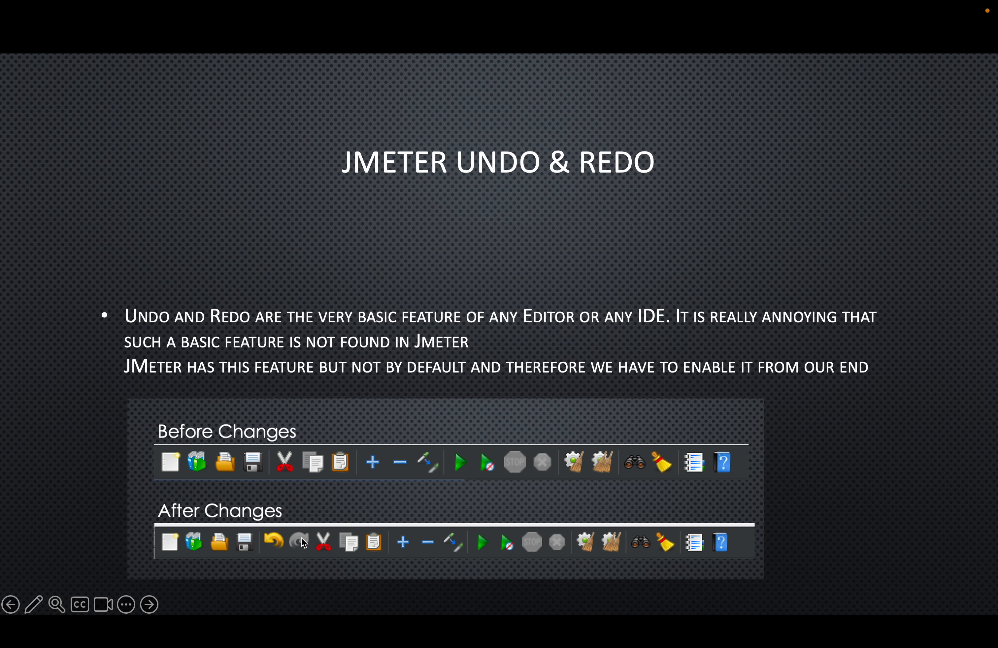
click(270, 533)
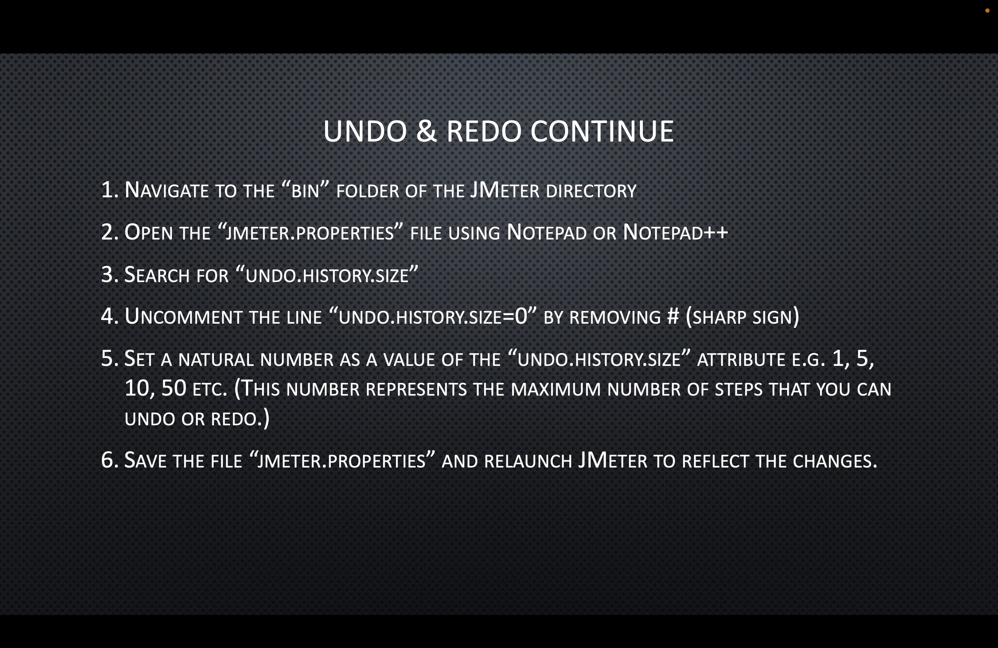
Step: Switch to Finder and show the contents of the bin folder inside apache-jmeter-5.6.3
key(super+Tab)
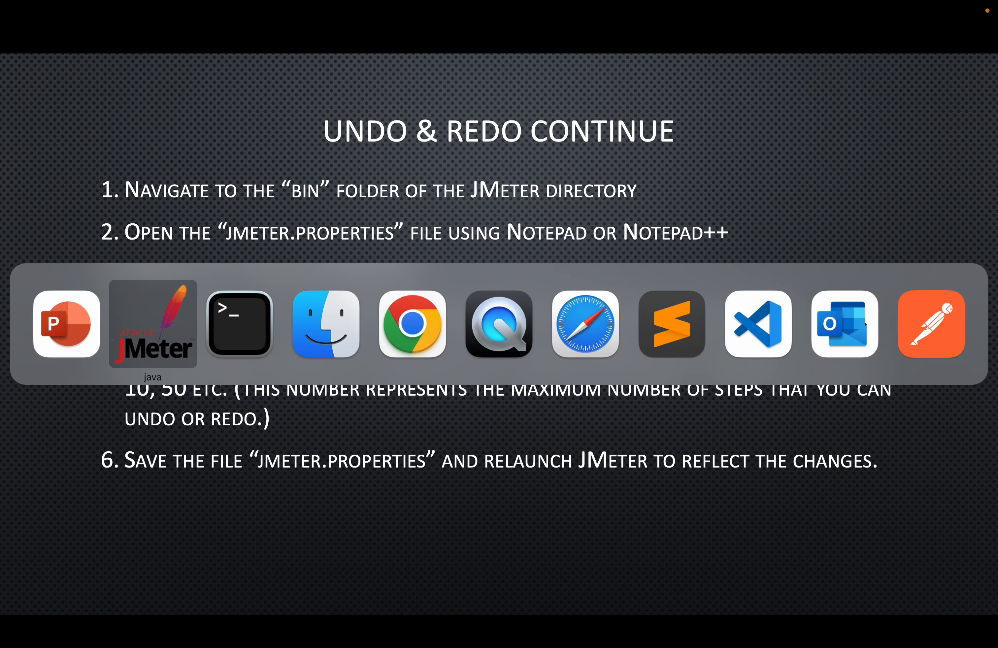
click(337, 370)
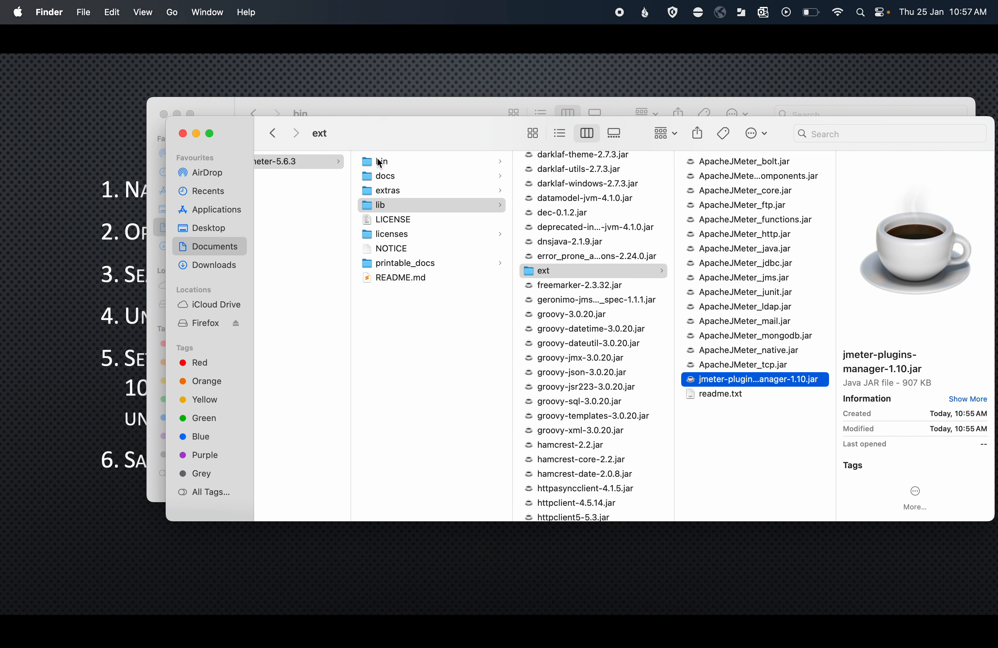
click(380, 163)
drag(378, 130, 326, 254)
click(165, 118)
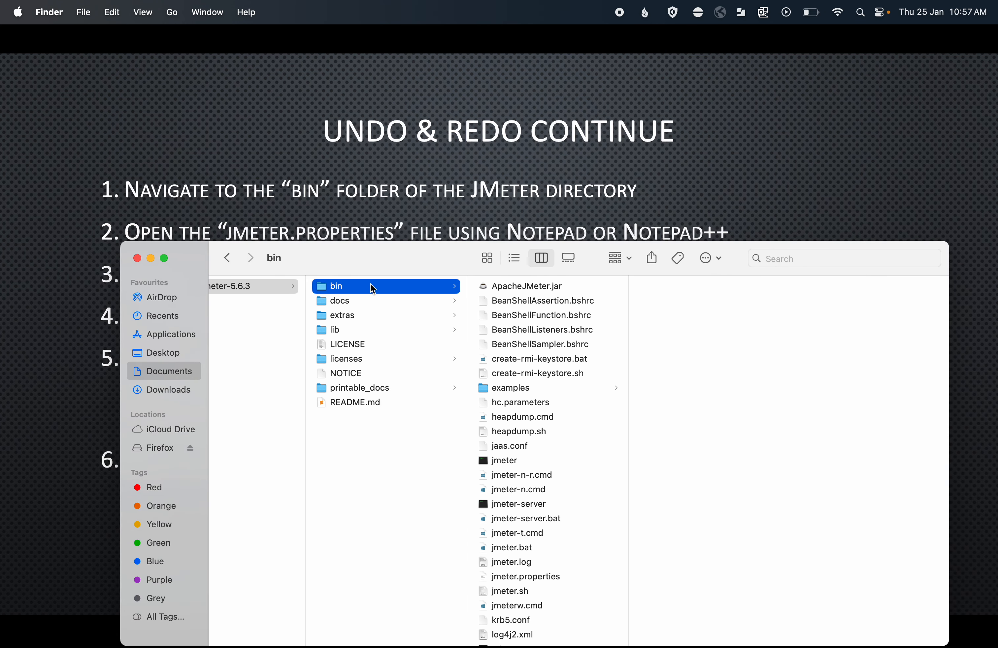
Step: Open jmeter.properties from the bin folder in Visual Studio Code
scroll(508, 384, down, 8)
click(508, 363)
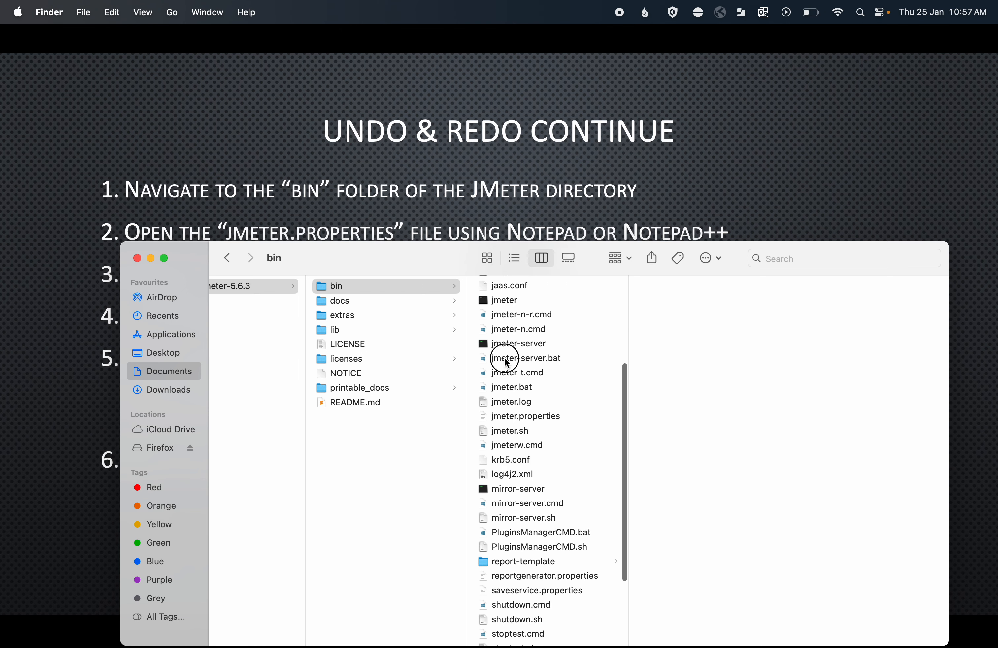
click(516, 417)
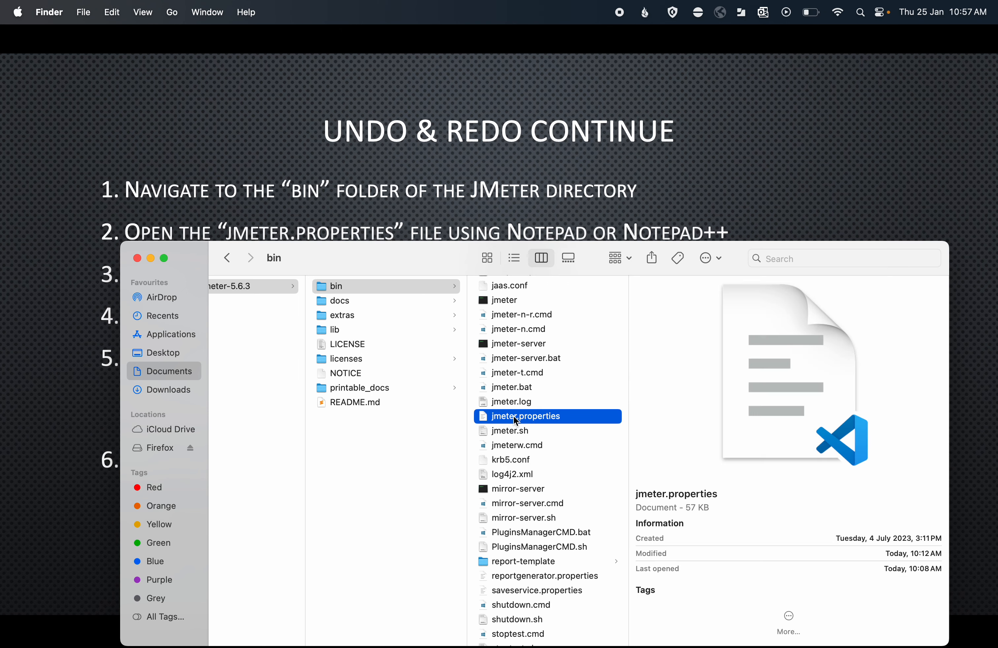
double_click(516, 417)
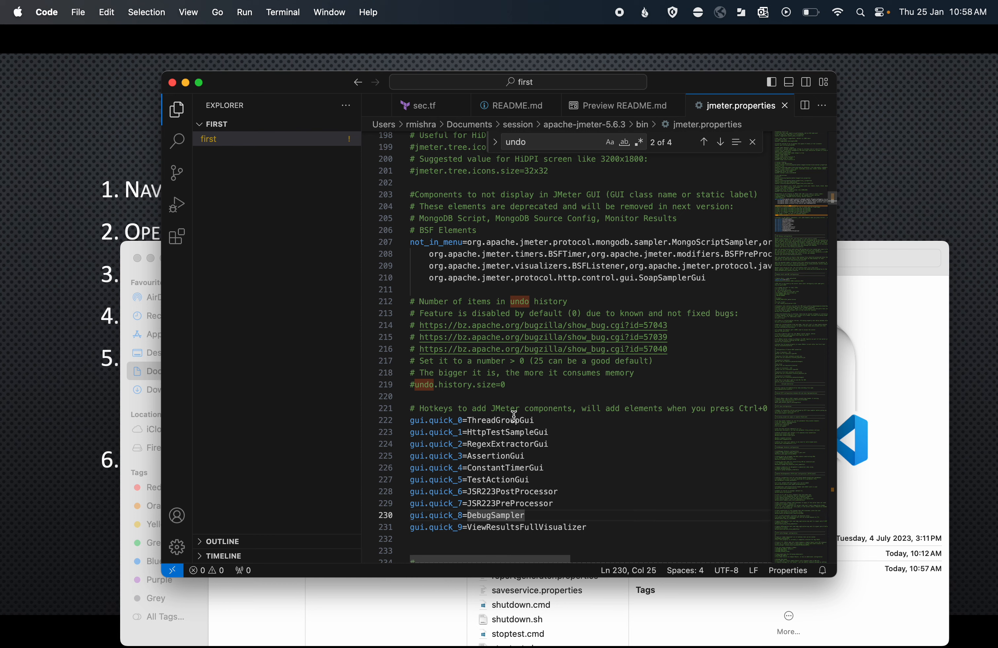
Step: Search jmeter.properties for "undo" and go to the undo history section
scroll(424, 268, up, 20)
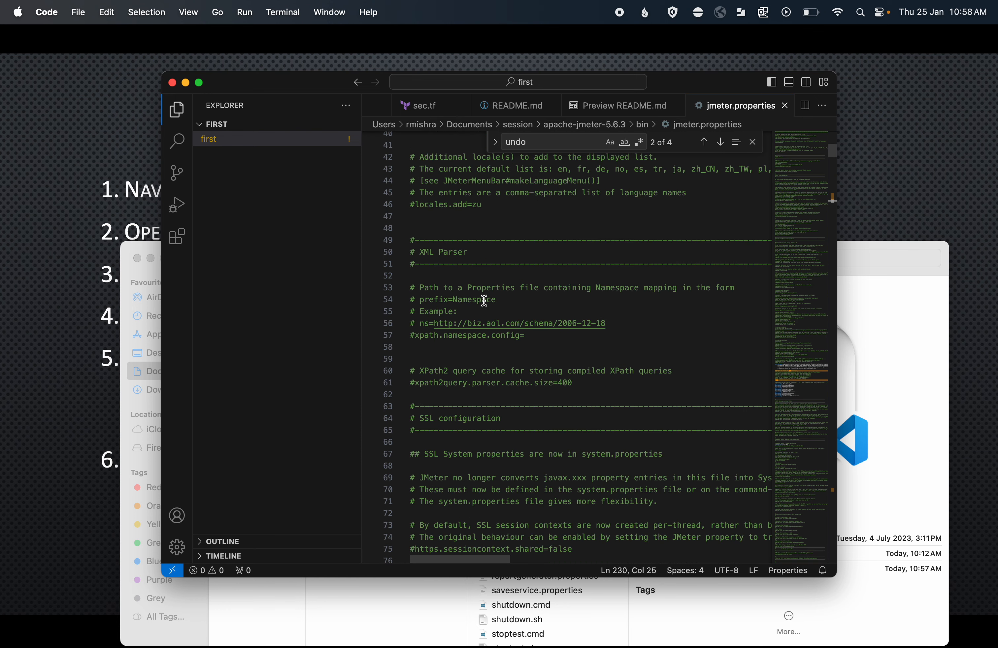
click(552, 144)
key(BackSpace)
key(BackSpace)
key(BackSpace)
key(BackSpace)
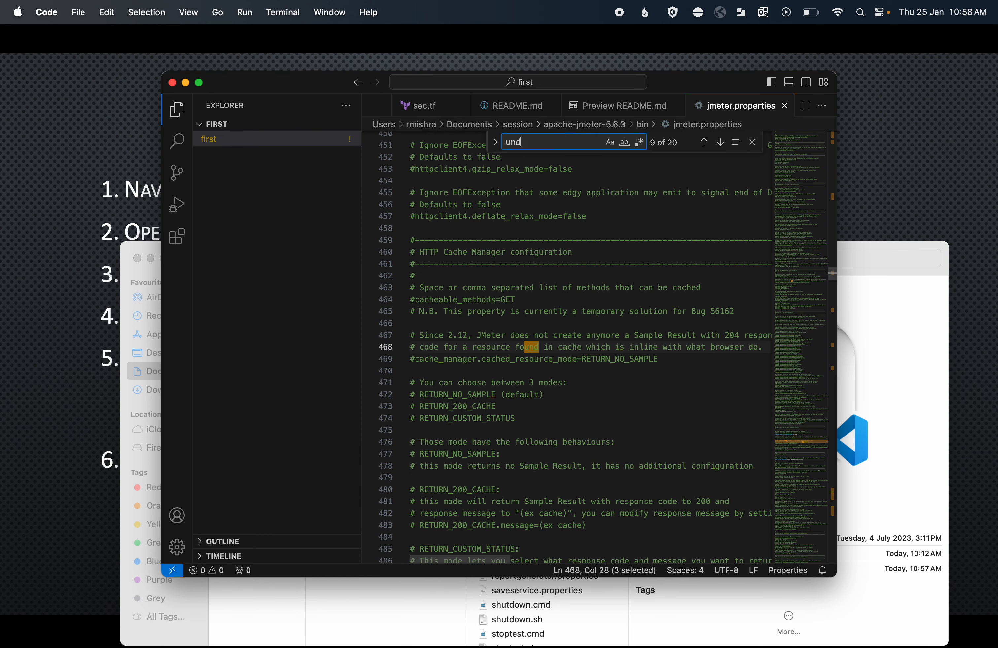
text(undo)
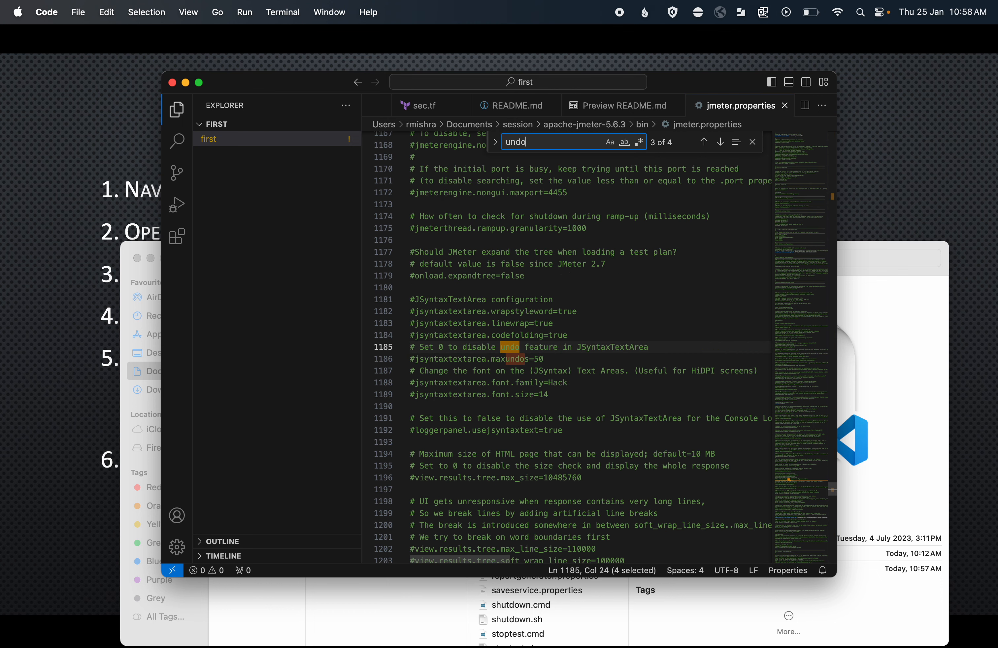
key(Return)
key(Return)
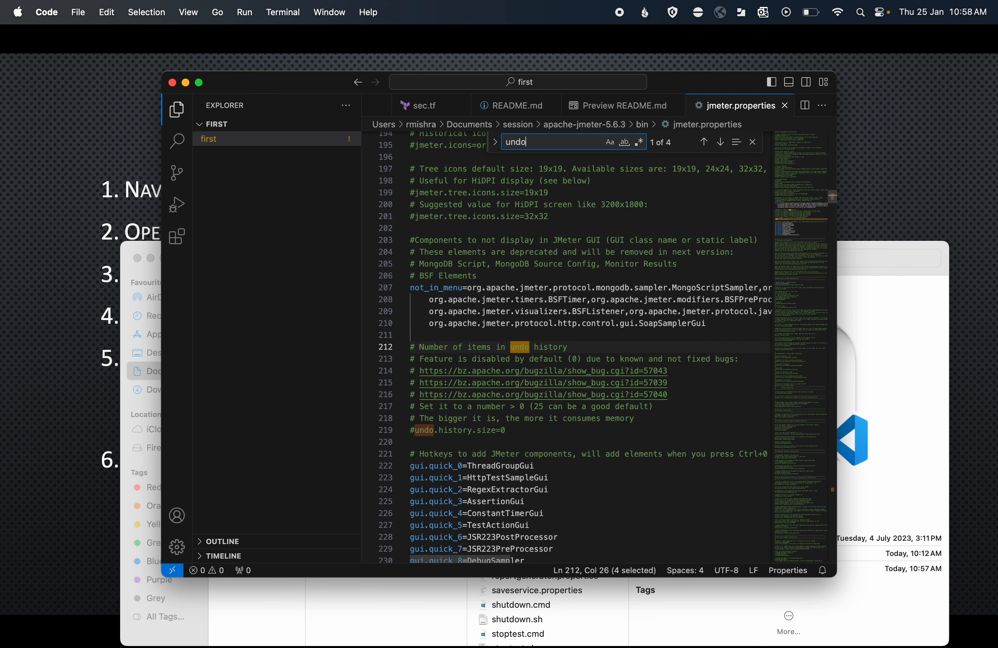
Step: Uncomment the undo.history.size line in jmeter.properties by removing its leading #
click(411, 431)
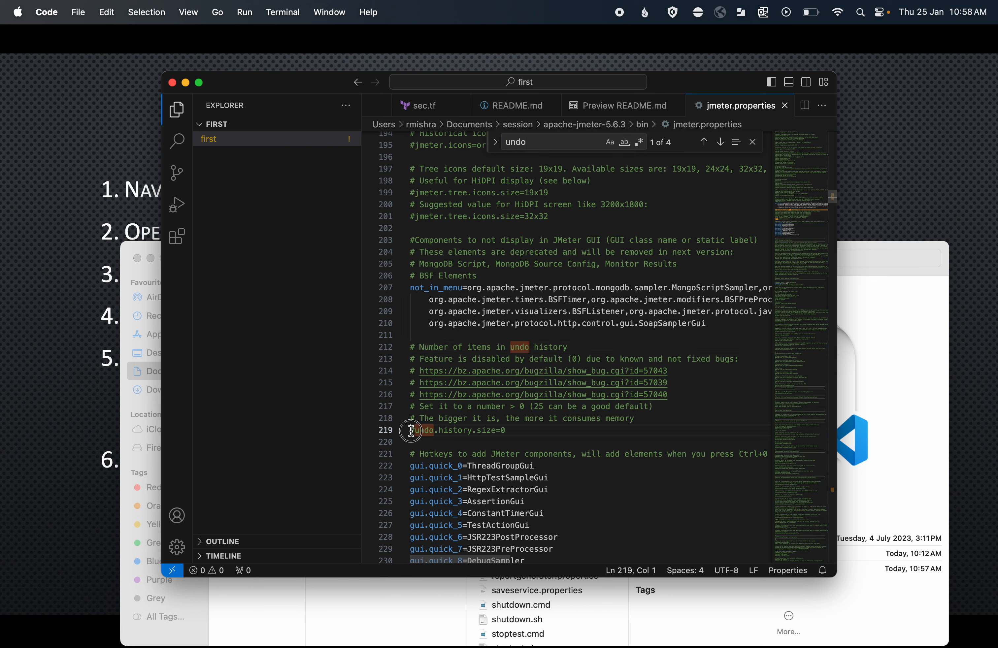
click(510, 430)
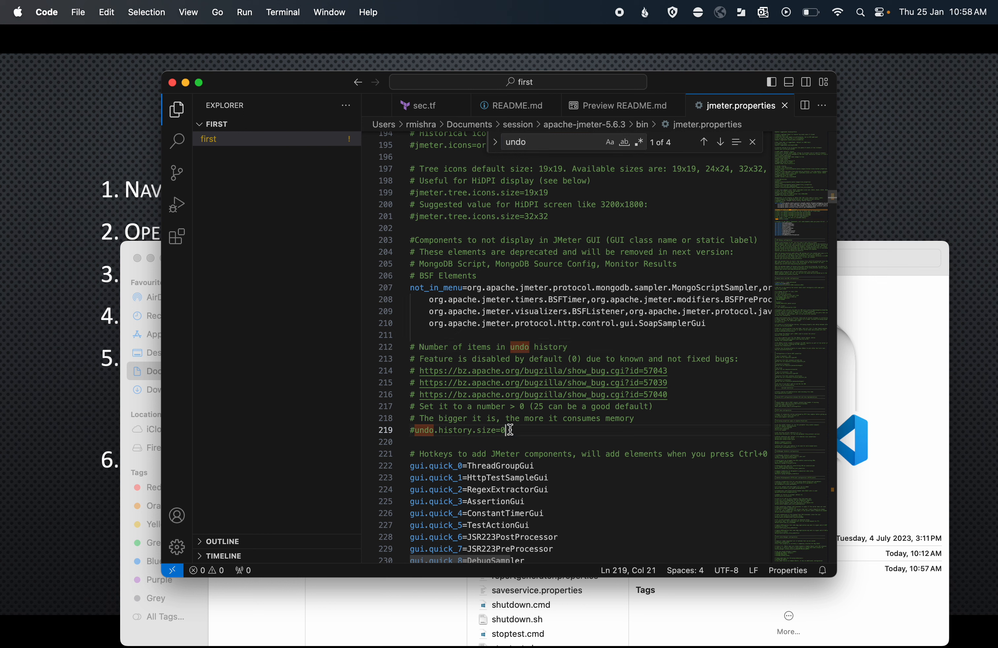
click(412, 431)
key(Delete)
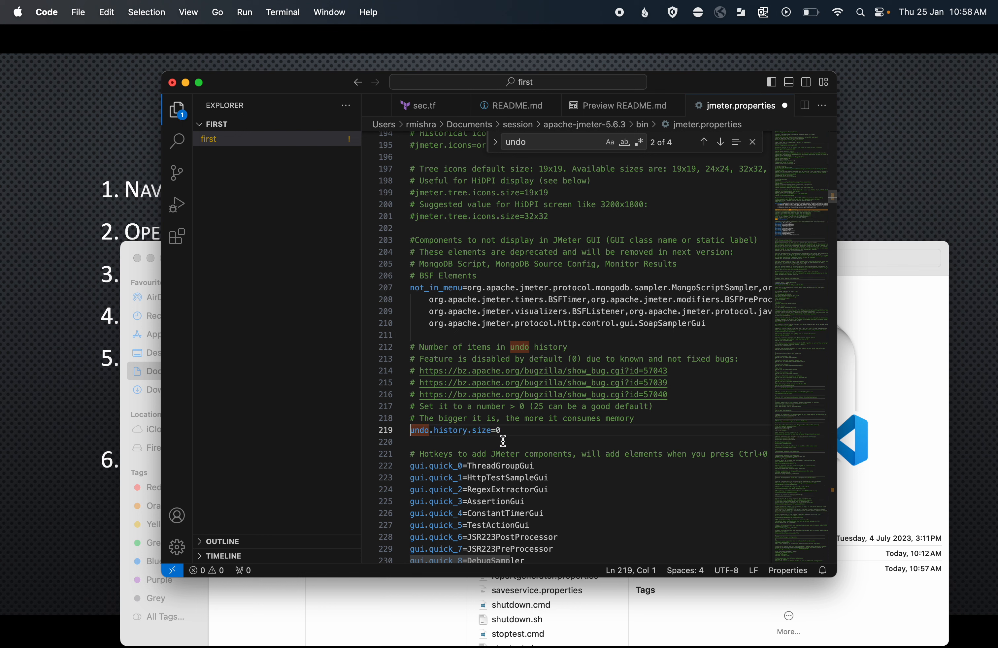
Step: Set undo.history.size to 10 and save jmeter.properties
click(505, 430)
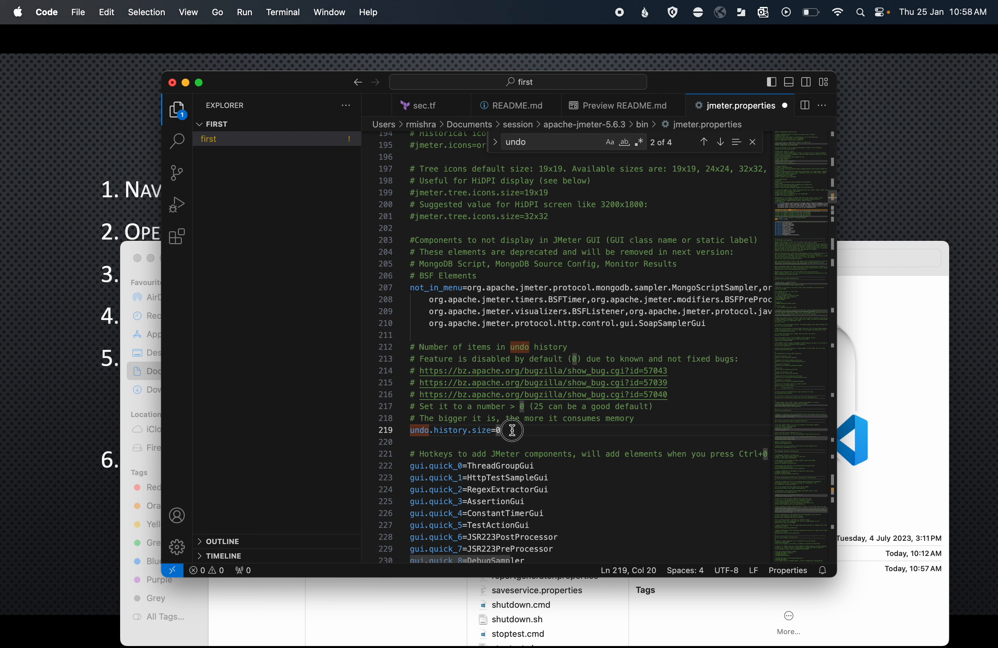
key(BackSpace)
text(1)
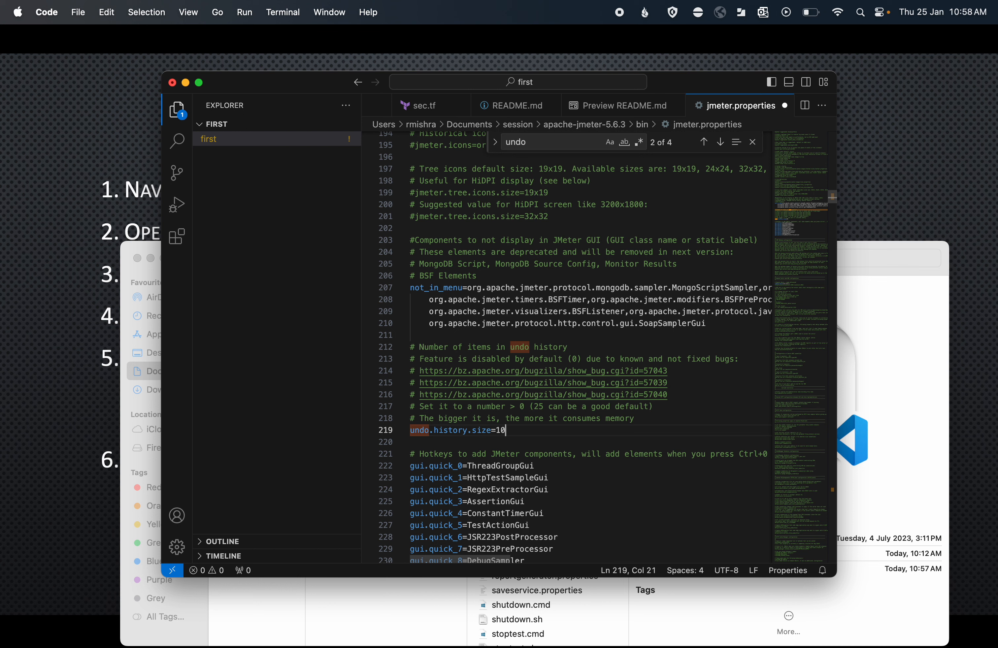
key(super+s)
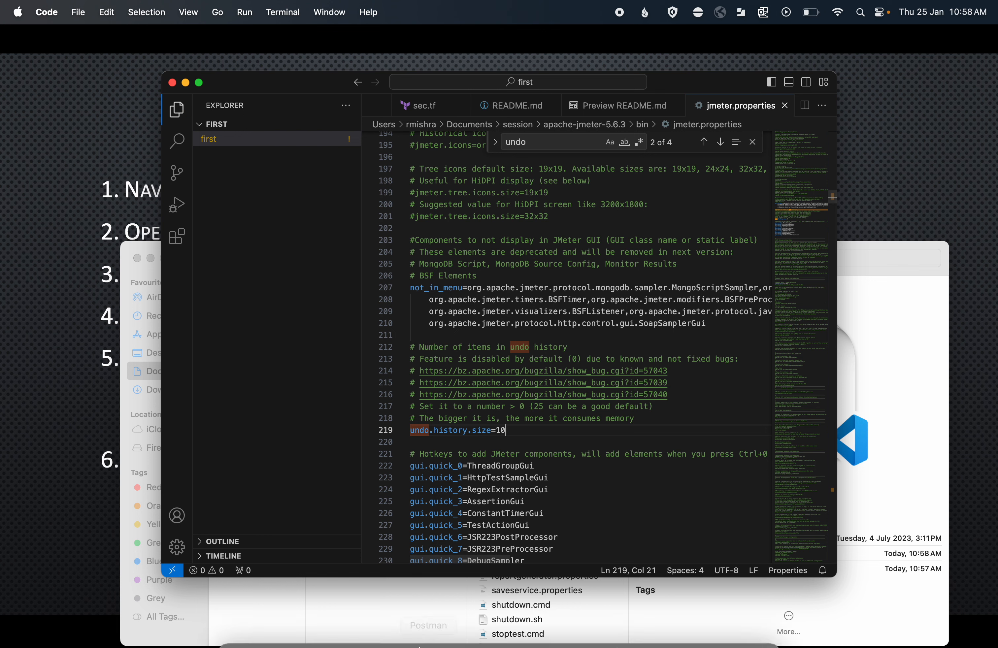
Step: Switch to JMeter and restart it, minimizing the code editor window
click(614, 630)
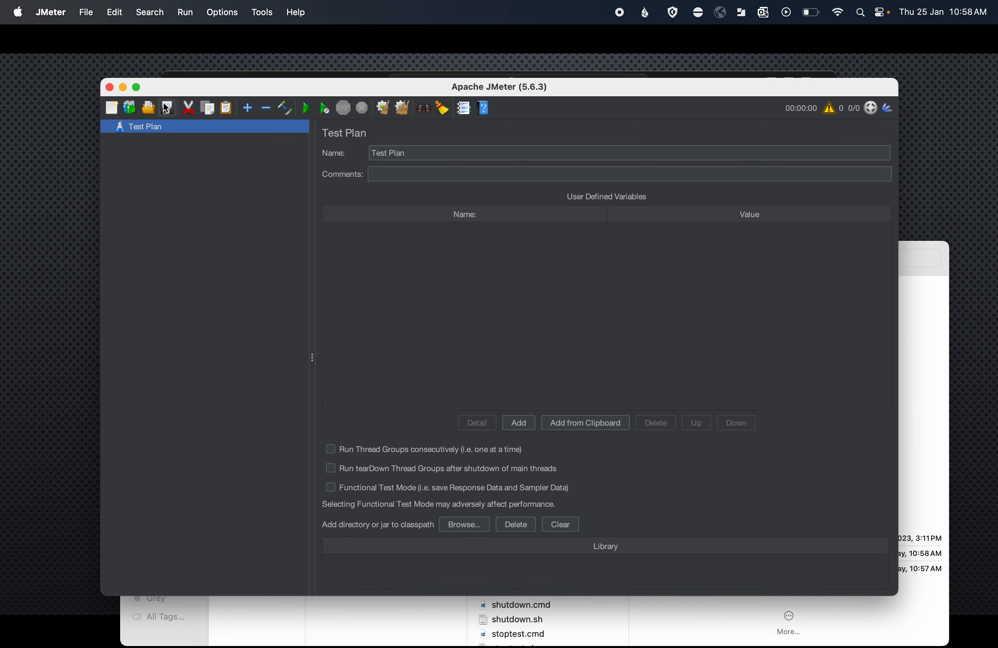
click(87, 12)
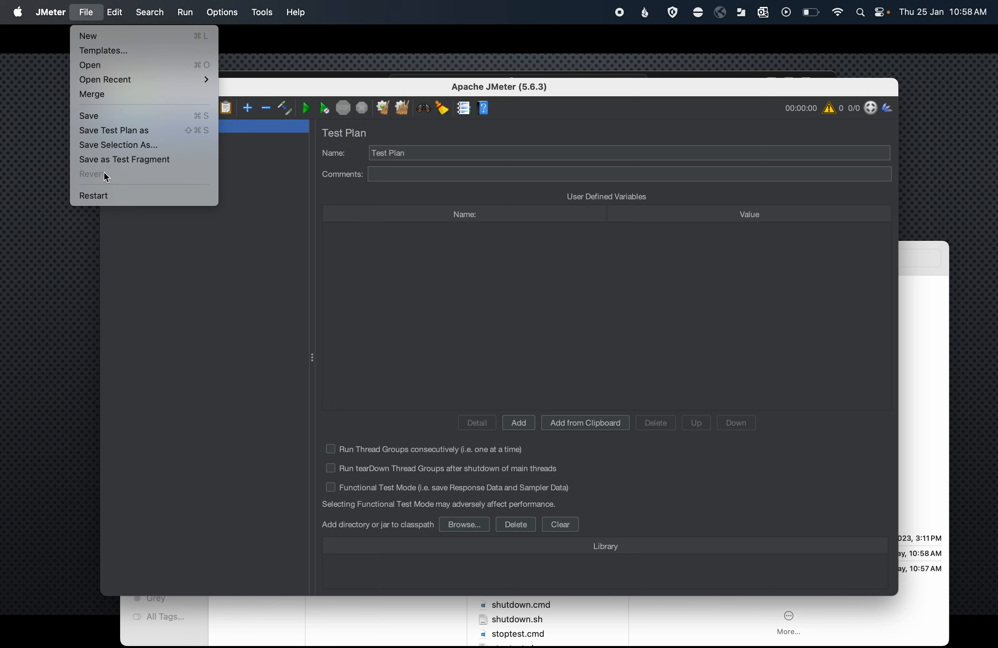
click(113, 194)
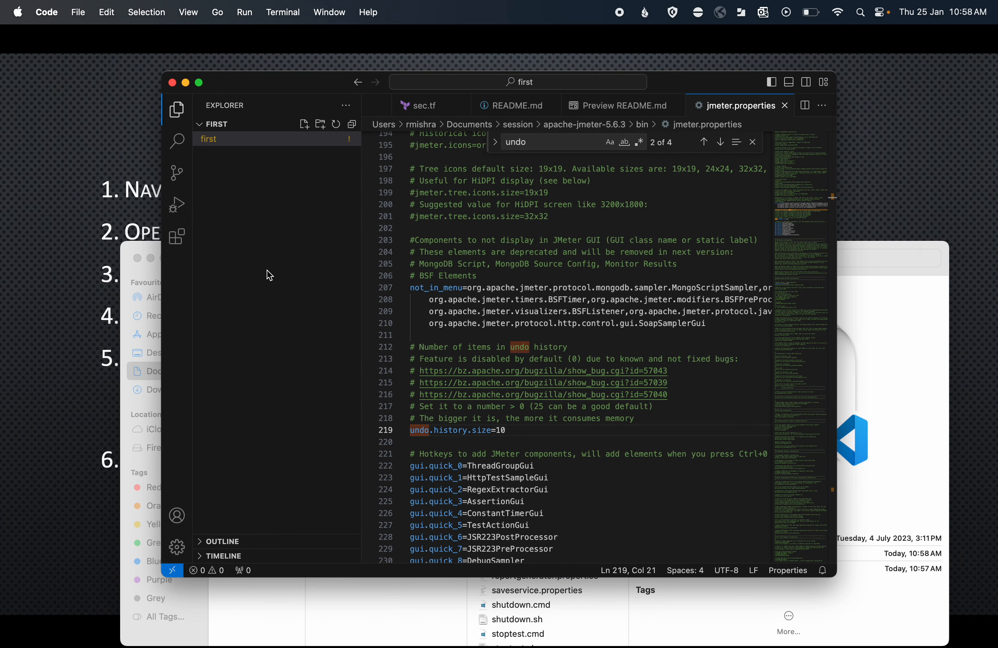
click(185, 83)
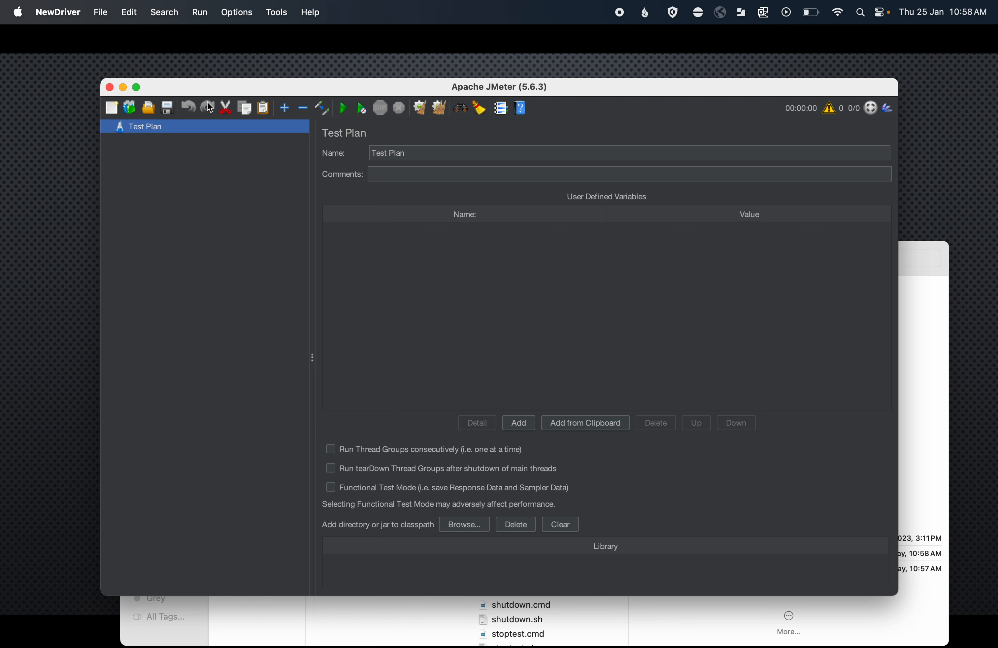
Step: Add a Thread Group to the Test Plan
right_click(137, 129)
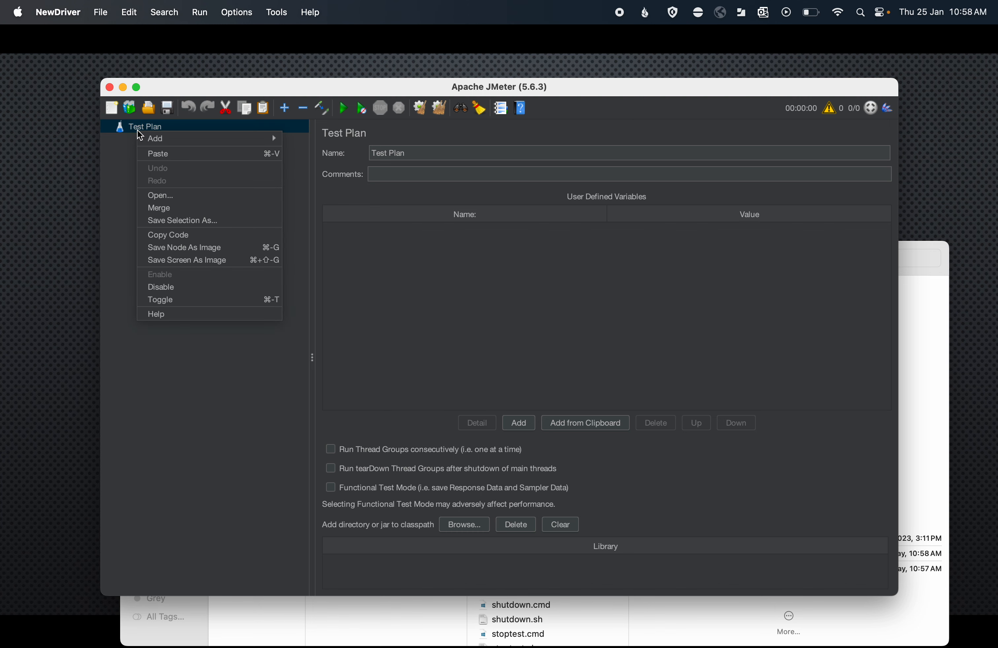
mouse_move(185, 141)
mouse_move(321, 139)
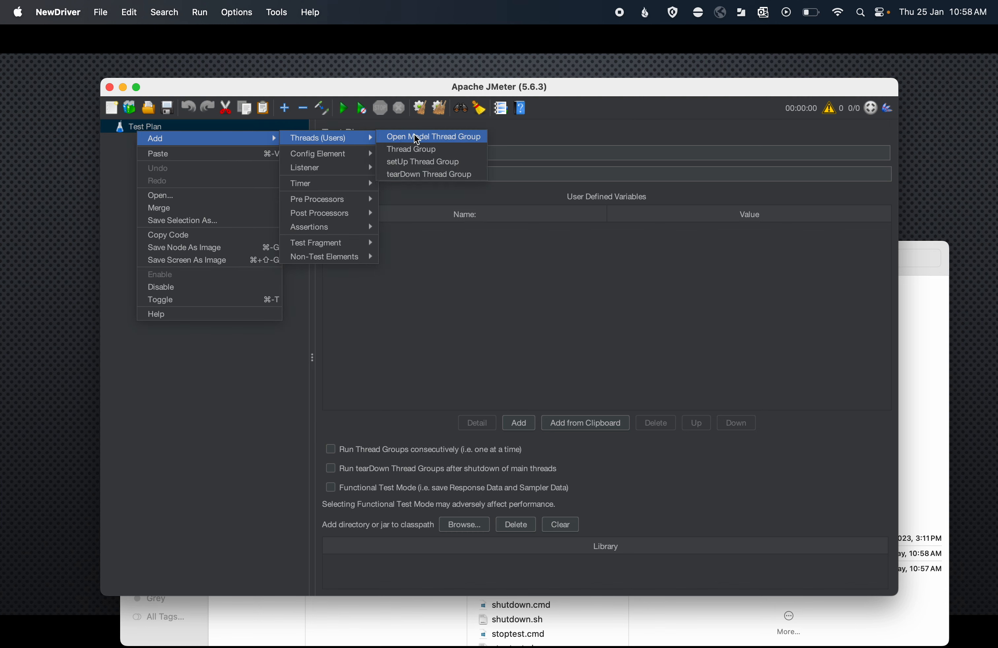
click(416, 151)
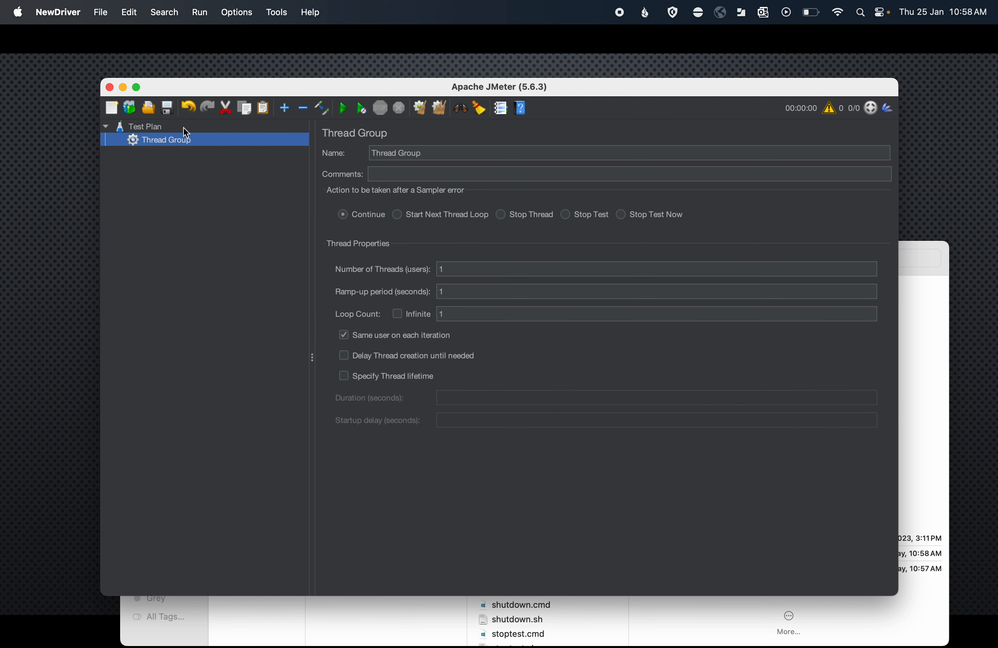
Step: Add an If Controller under the Thread Group
right_click(185, 140)
mouse_move(313, 151)
mouse_move(392, 169)
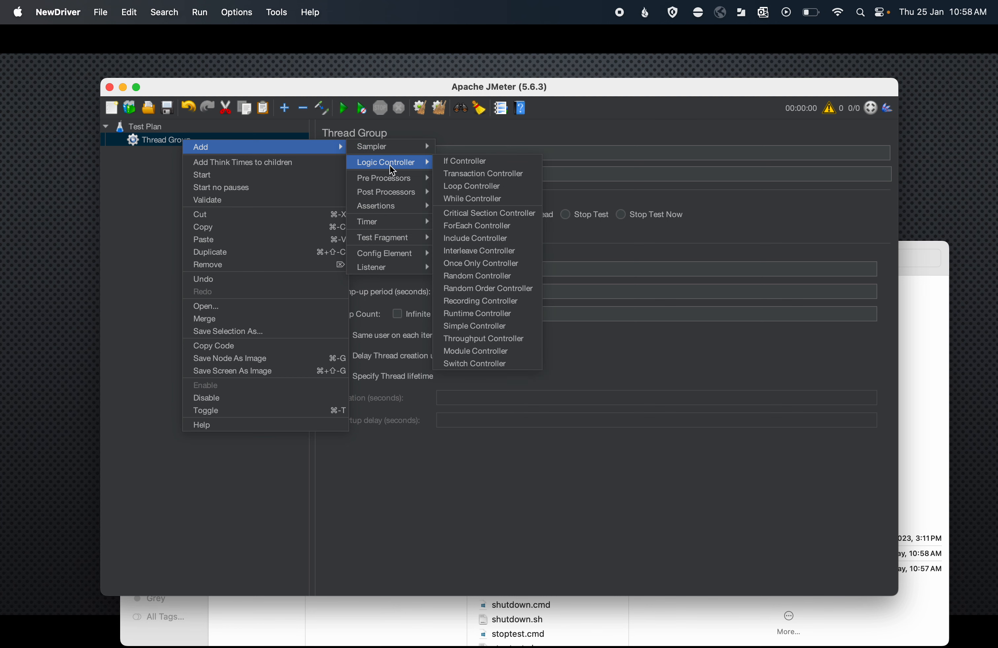
click(459, 163)
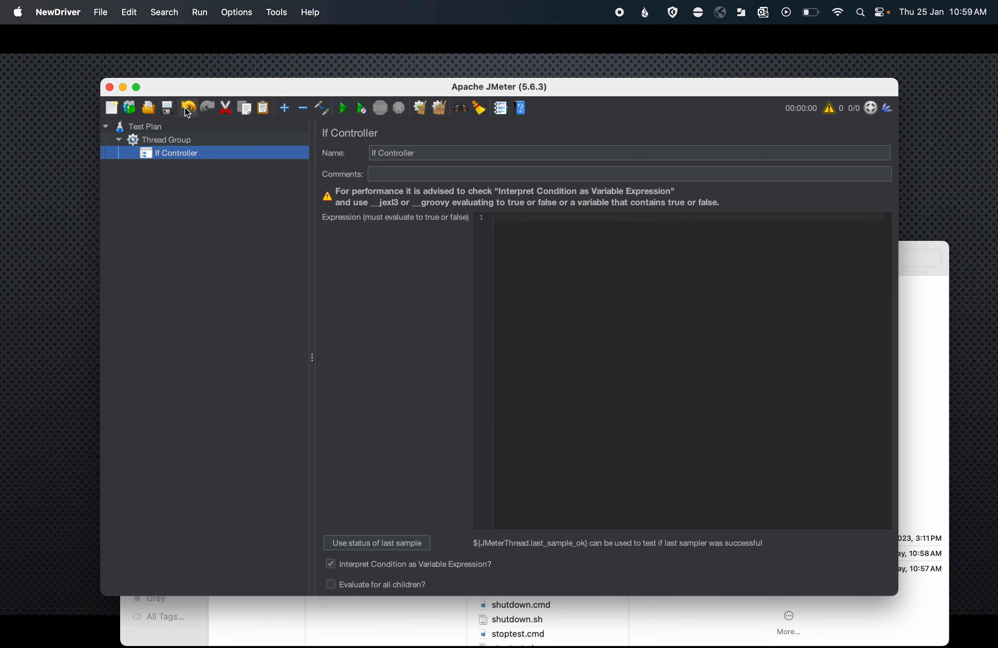
Step: Try to undo the last two changes to the test plan
click(189, 108)
click(189, 109)
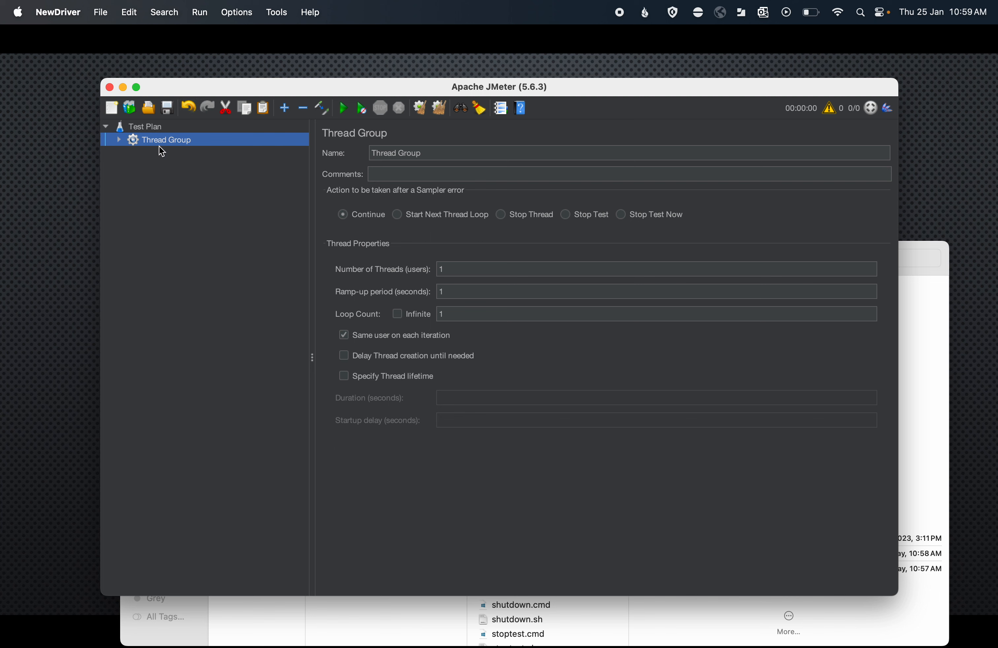
mouse_move(519, 647)
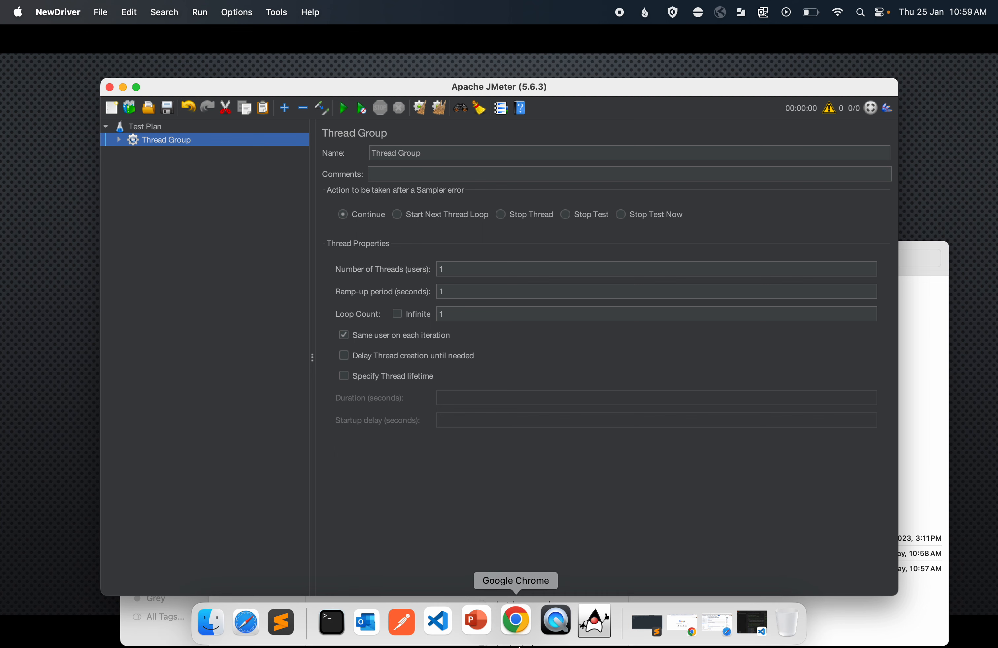